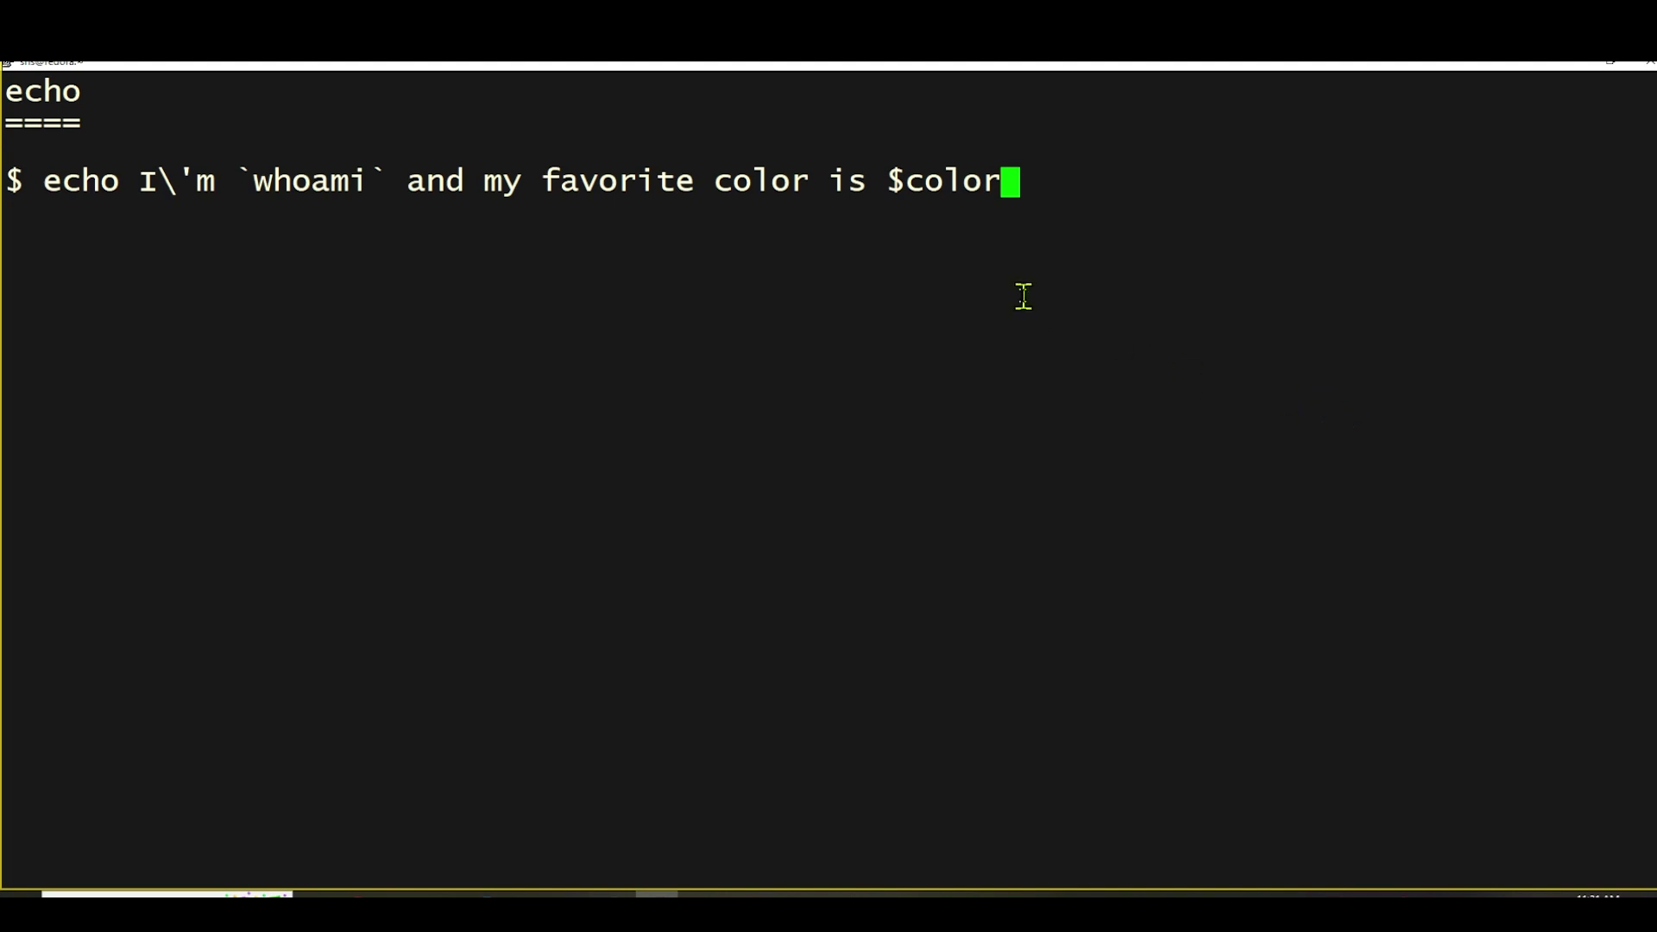
# Highlight $color, backtick whoami and the escaped apostrophe, then run the echo sentence.
pyautogui.moveTo(889, 179); pyautogui.dragTo(985, 181)
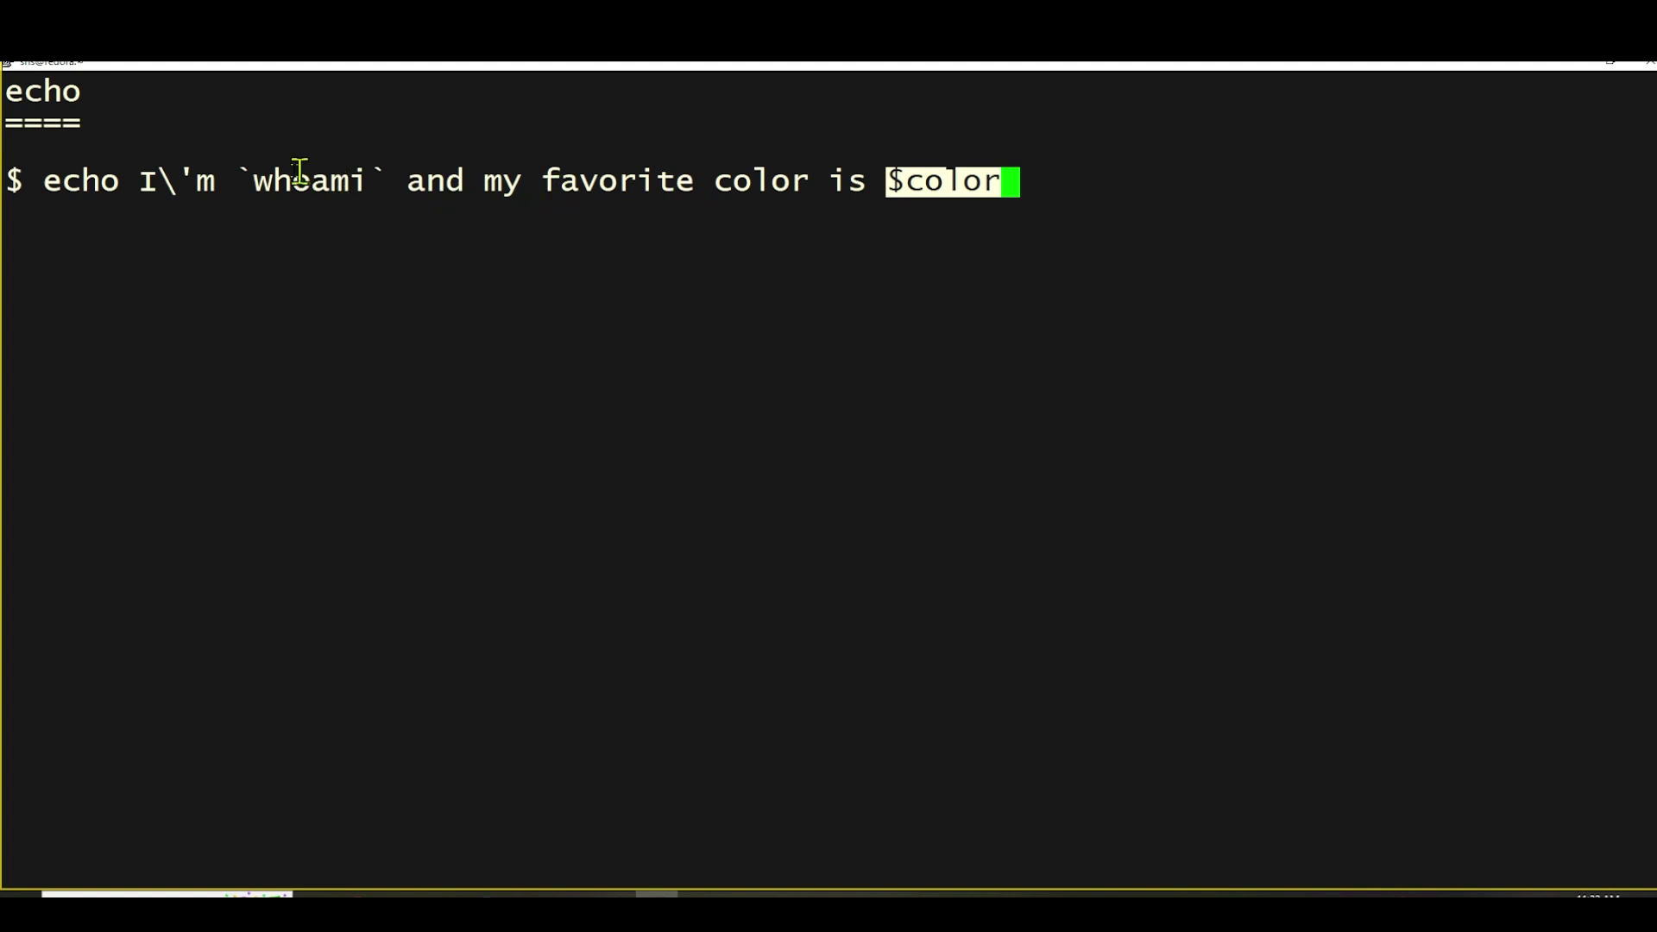
pyautogui.moveTo(251, 181); pyautogui.dragTo(368, 180)
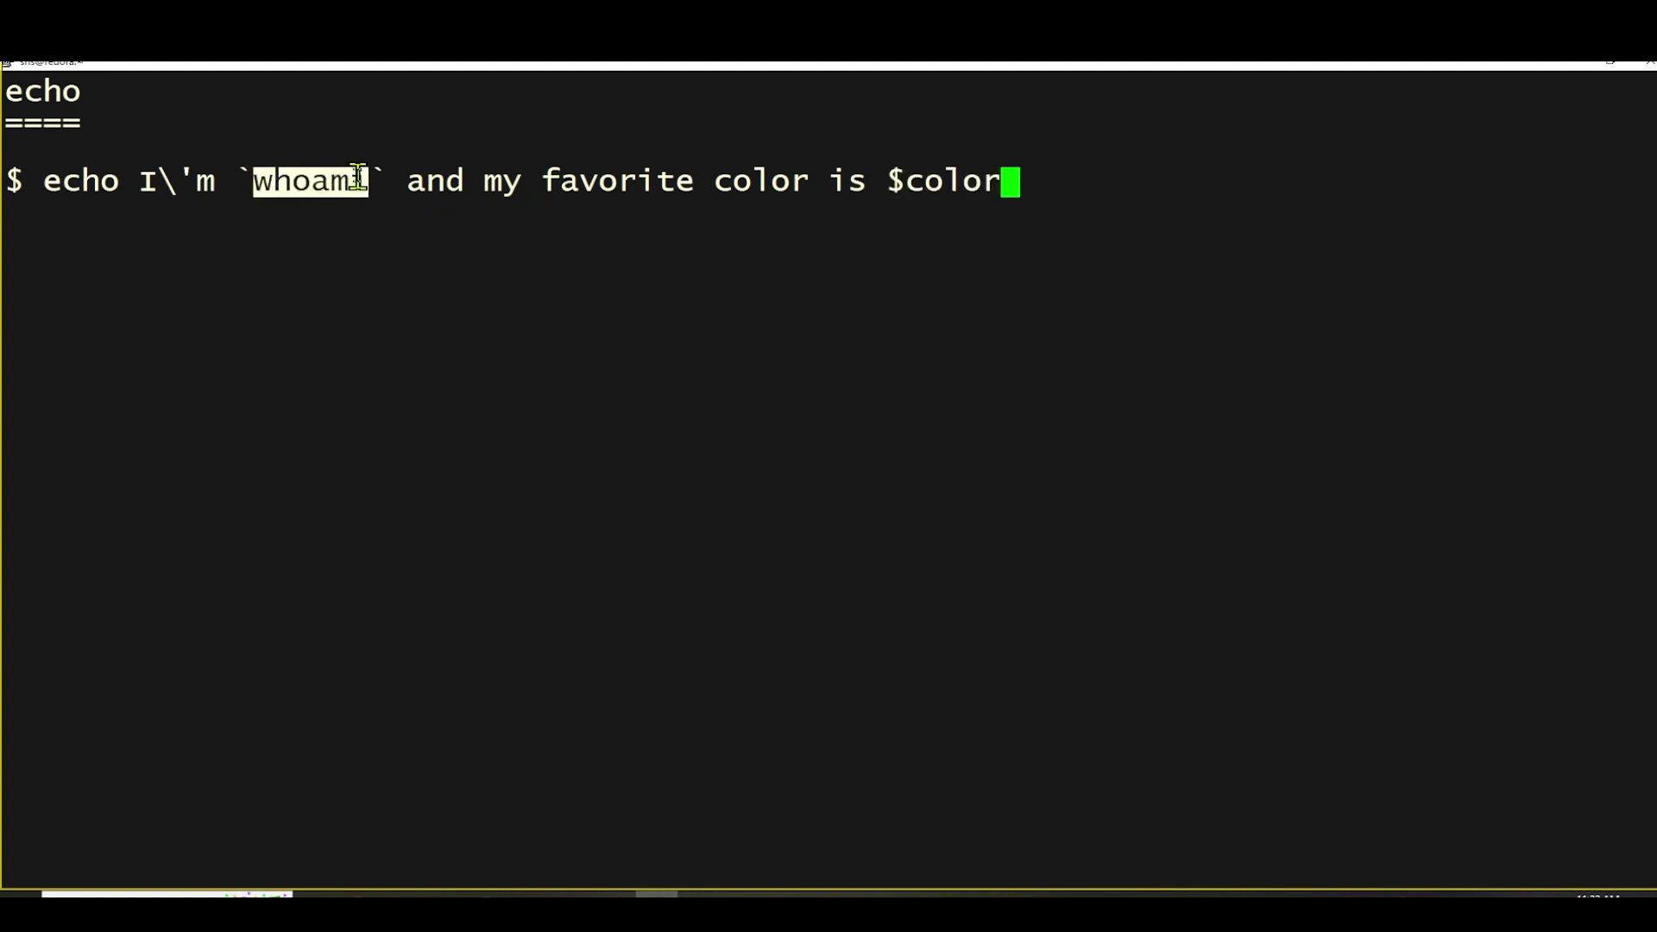
pyautogui.moveTo(242, 181); pyautogui.dragTo(378, 180)
pyautogui.moveTo(192, 180); pyautogui.dragTo(173, 179)
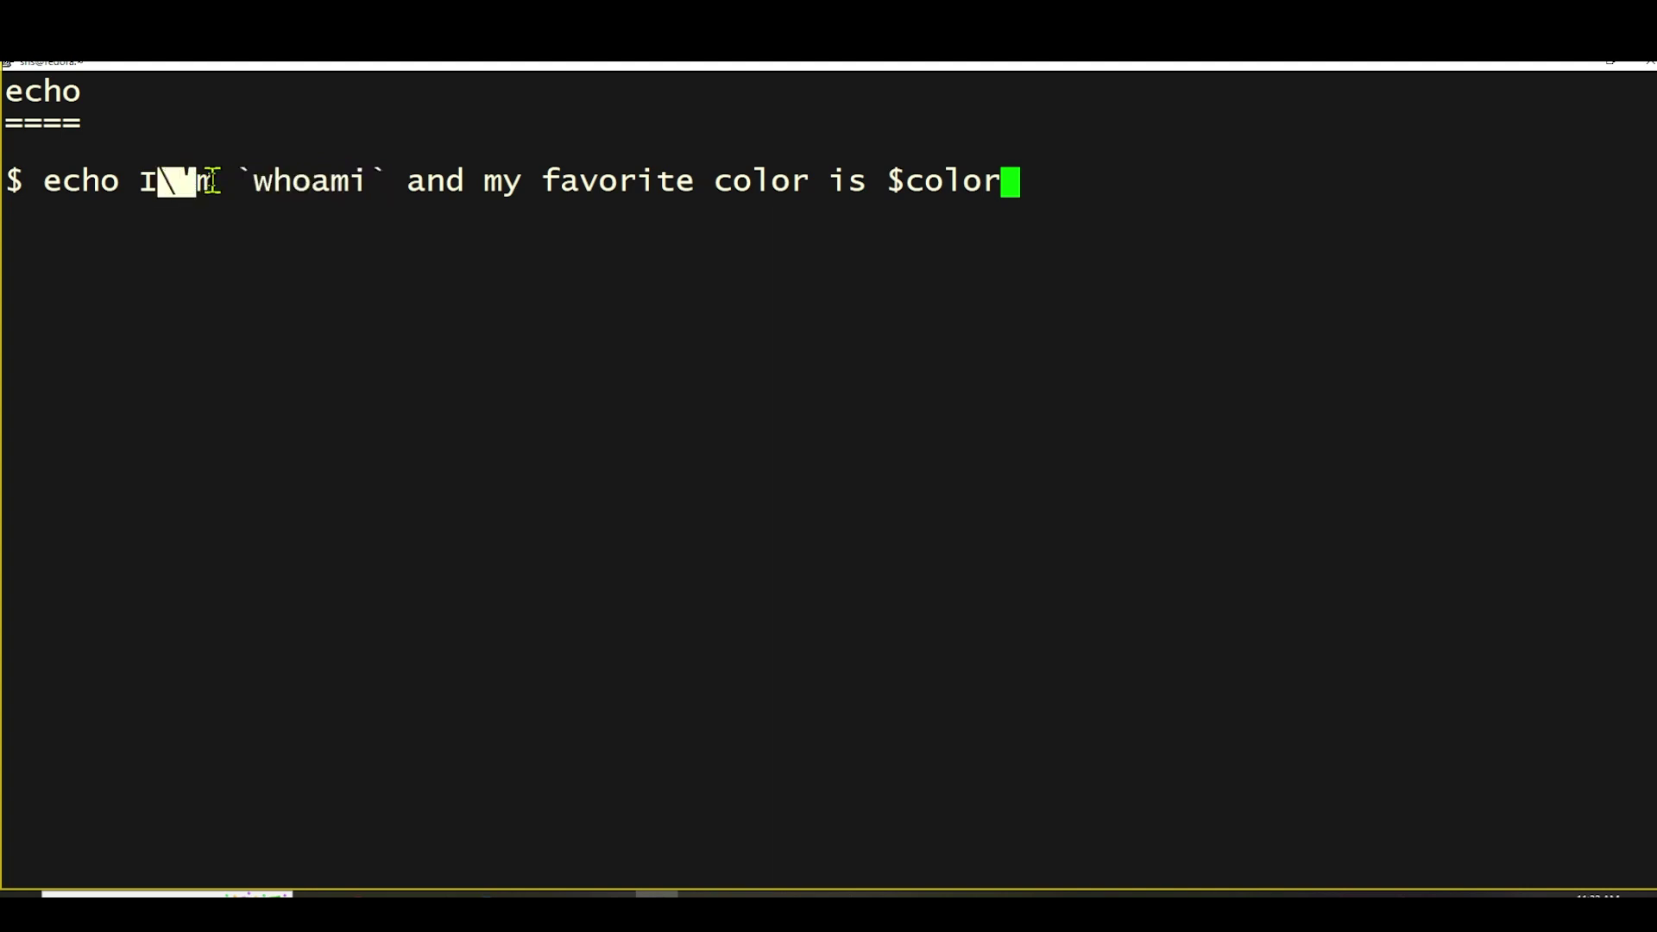
pyautogui.click(211, 180)
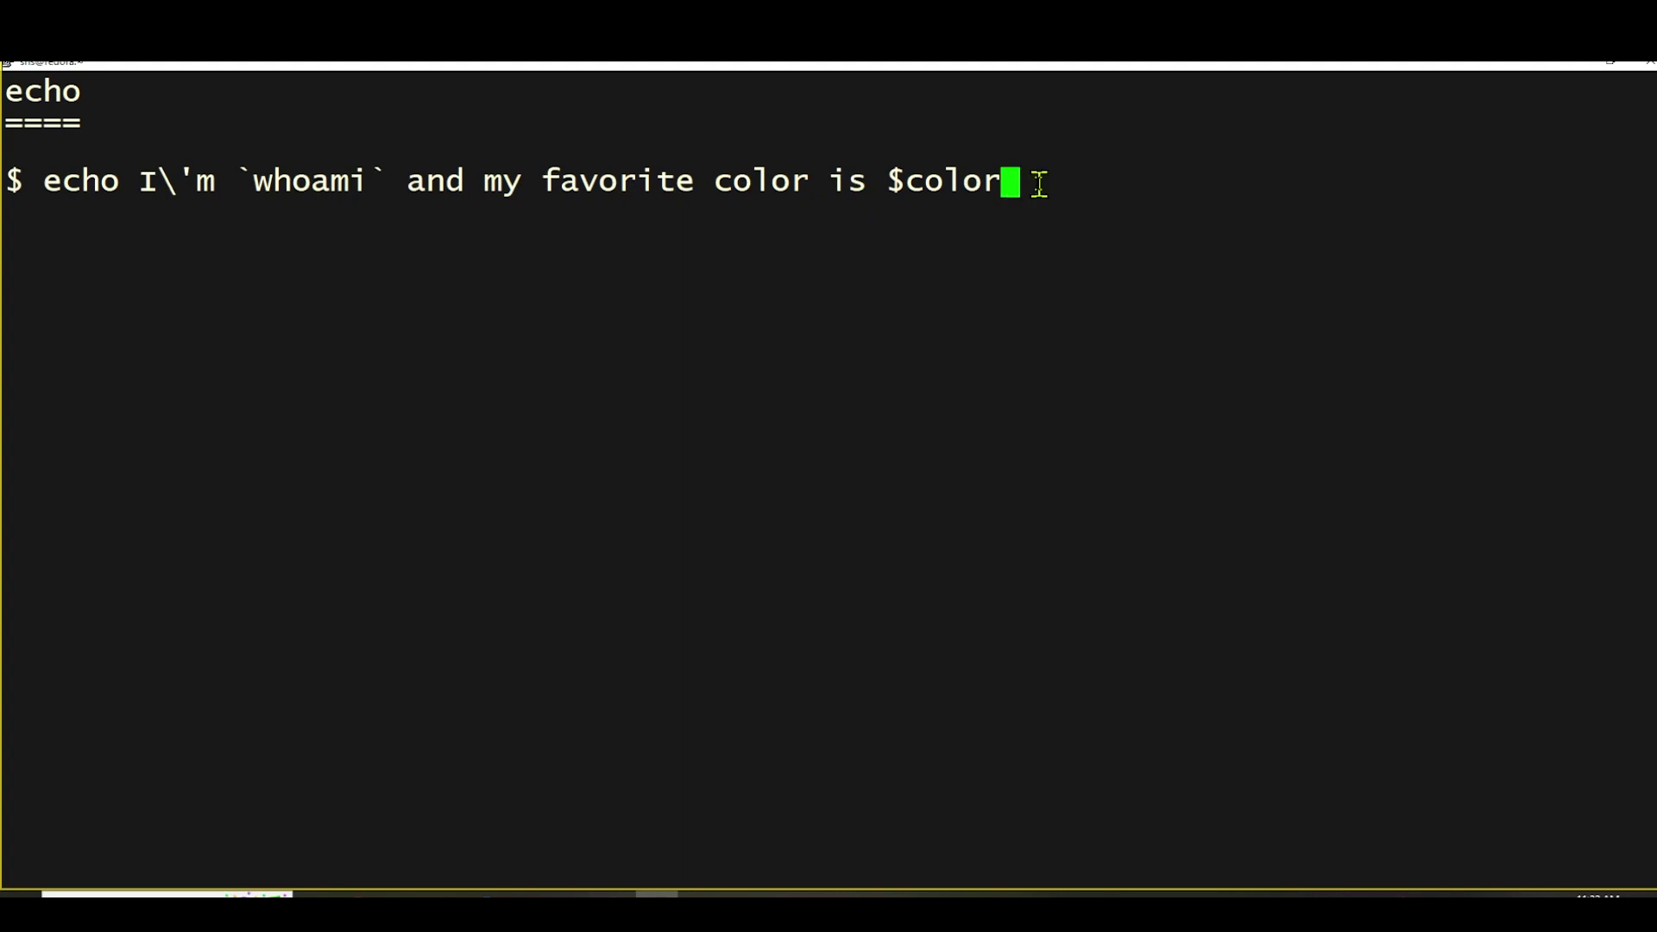
pyautogui.press('Return')
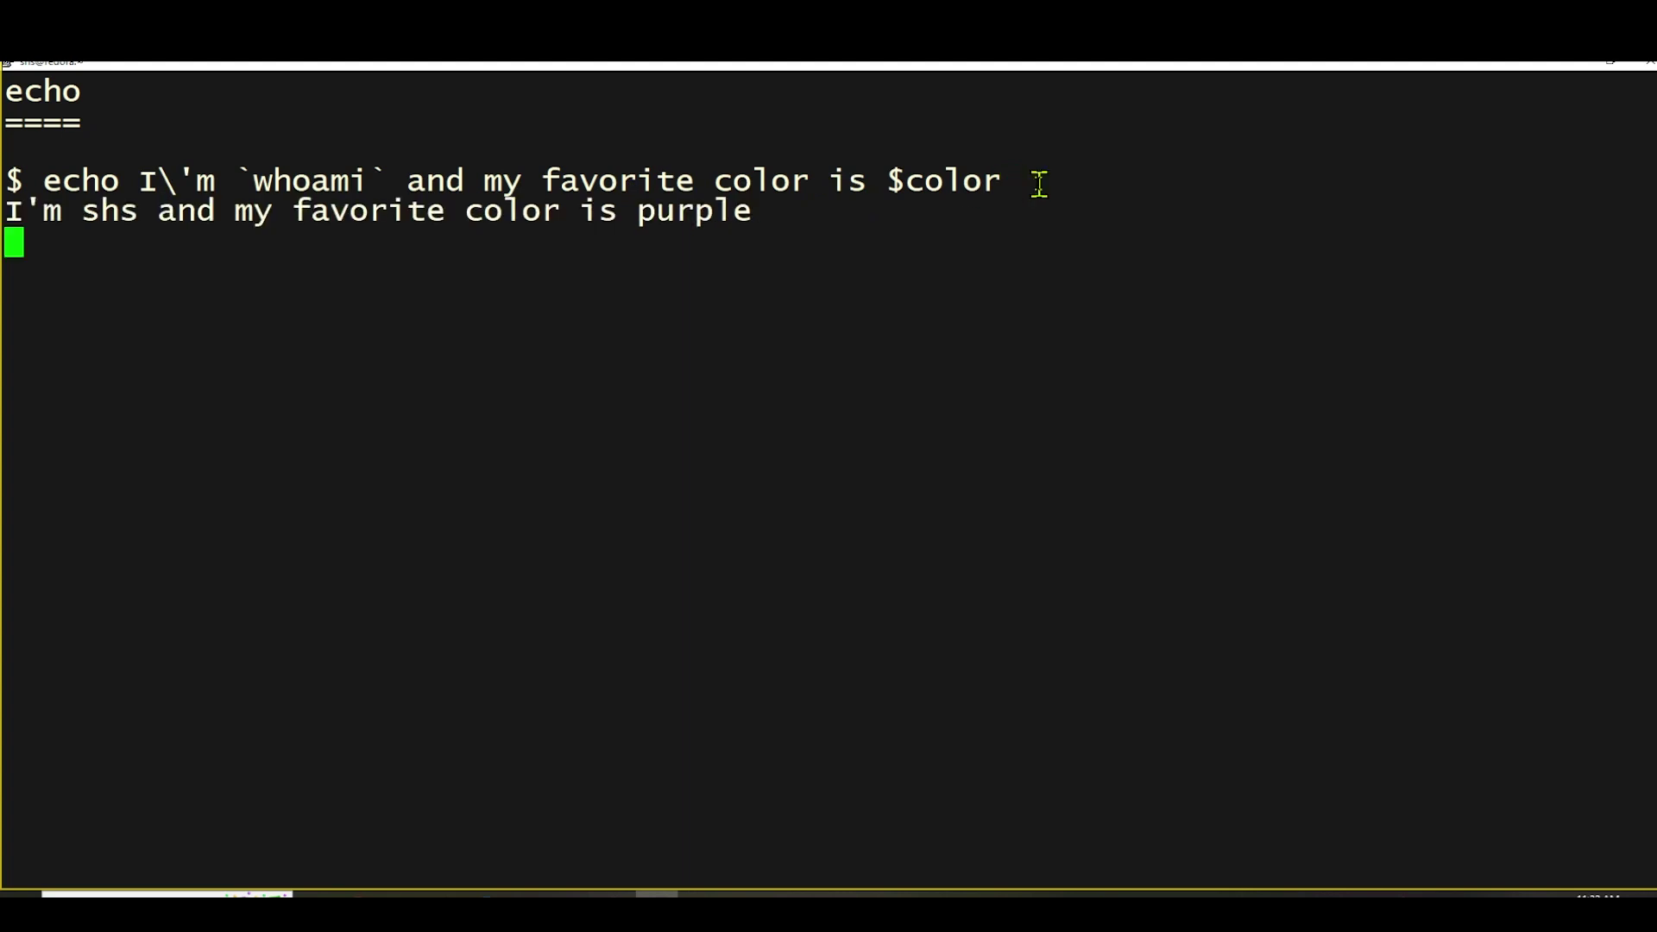
pyautogui.write('echo Start > myfile')
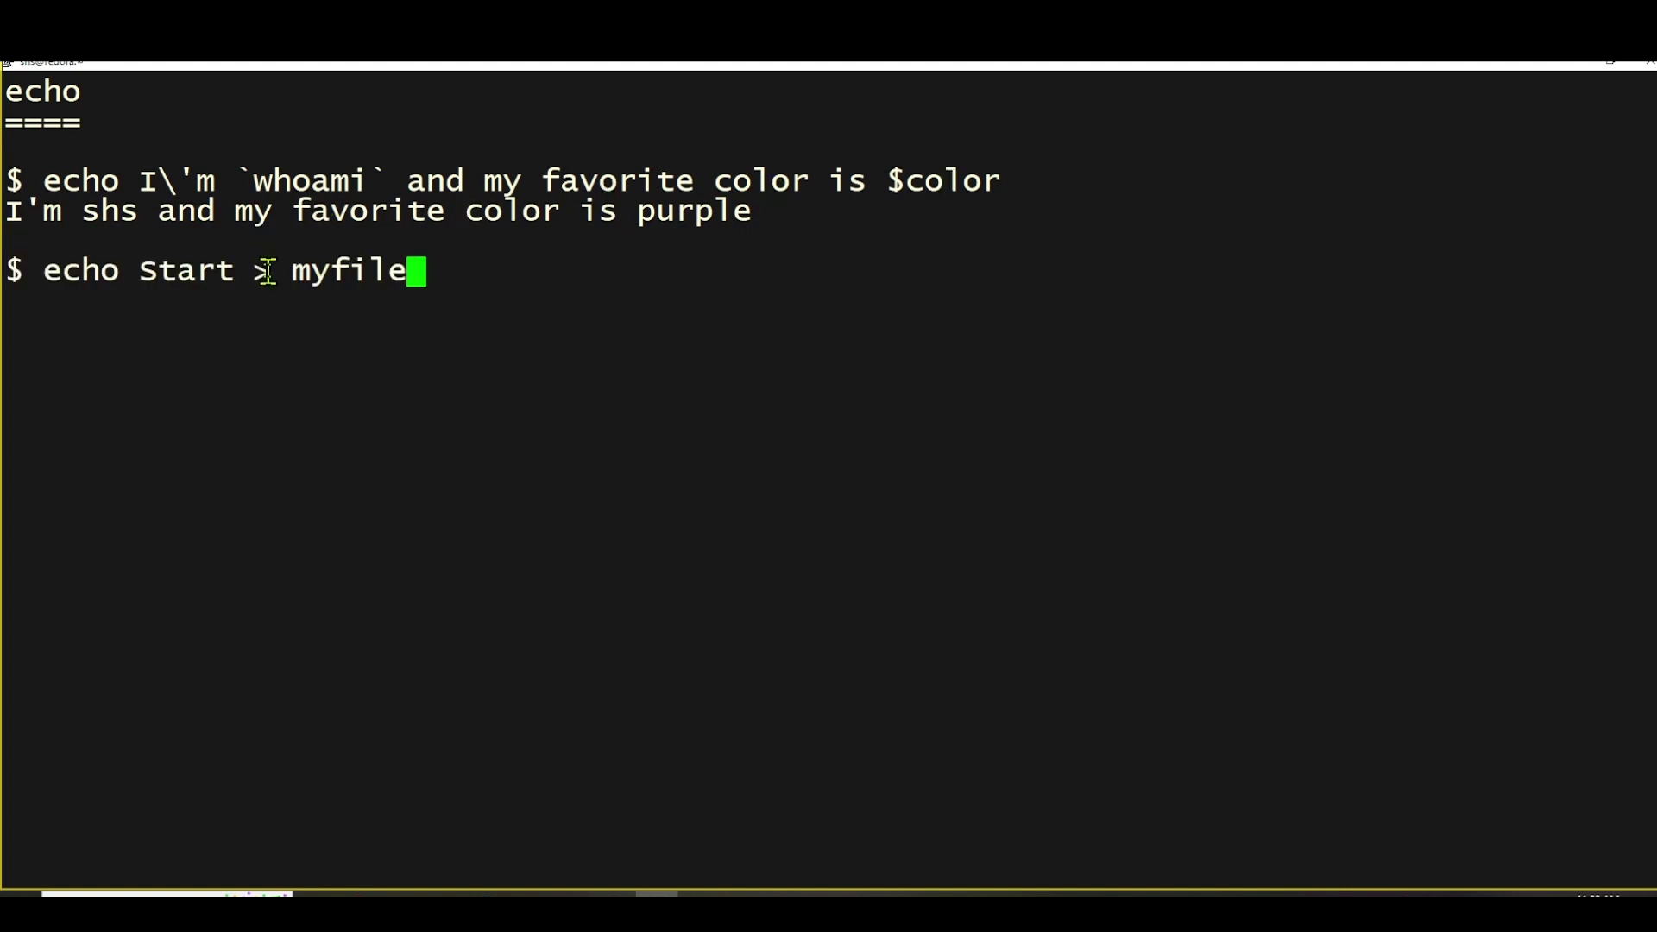
# Run echo Start > myfile to write Start into myfile.
pyautogui.moveTo(255, 269); pyautogui.dragTo(349, 269)
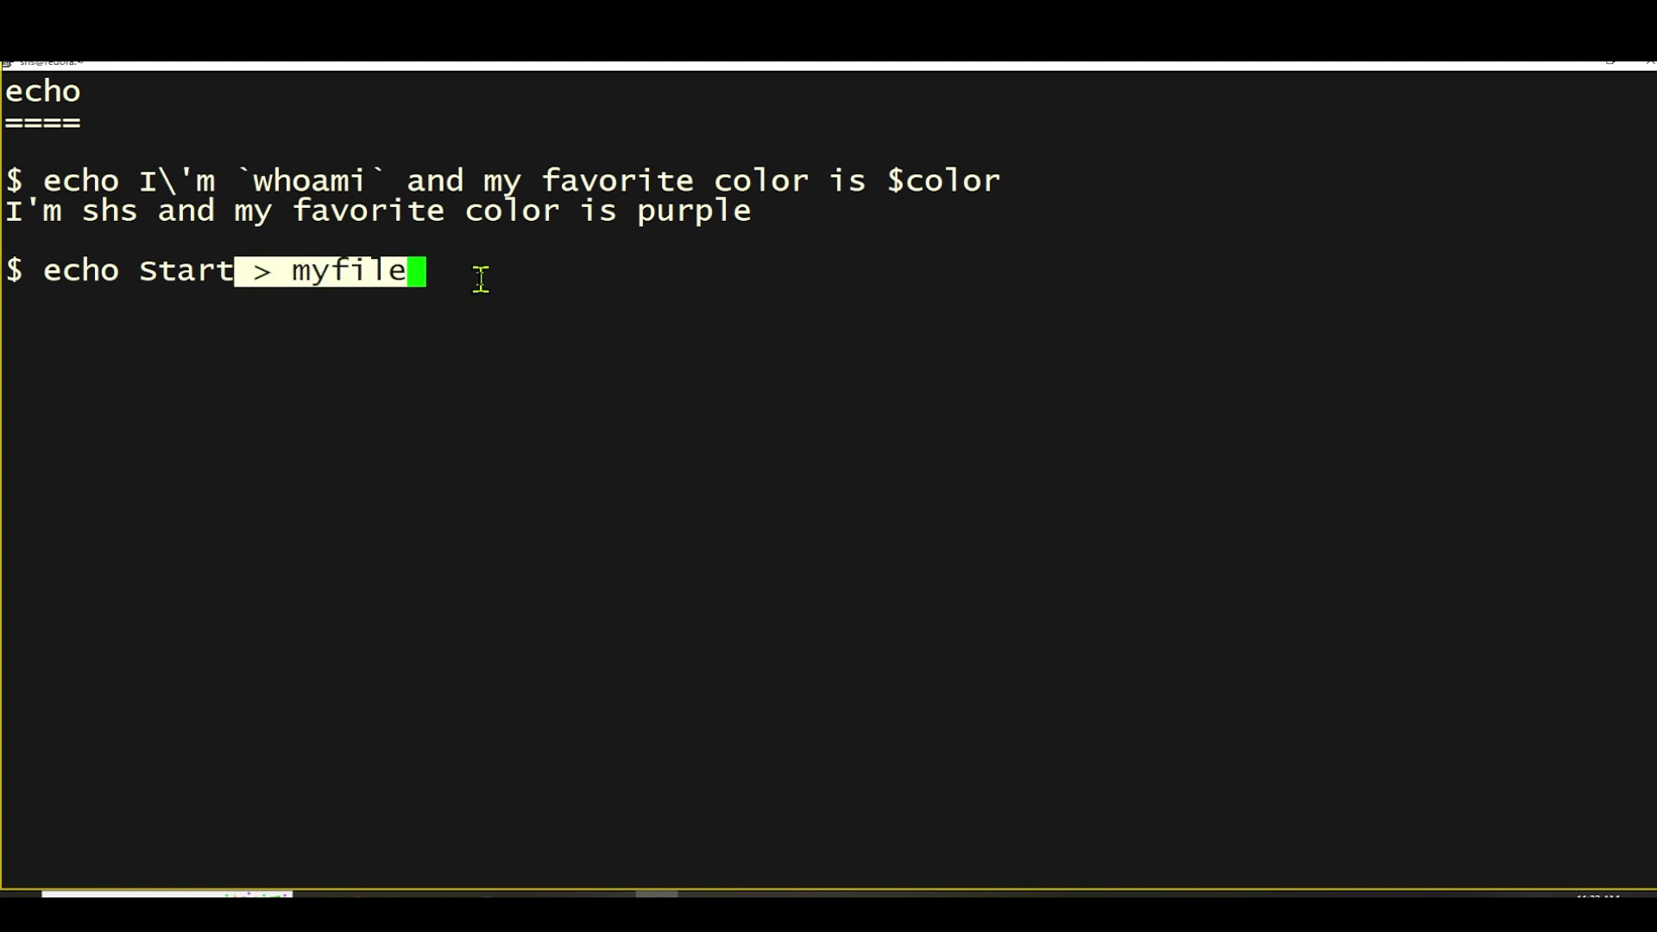
pyautogui.click(521, 279)
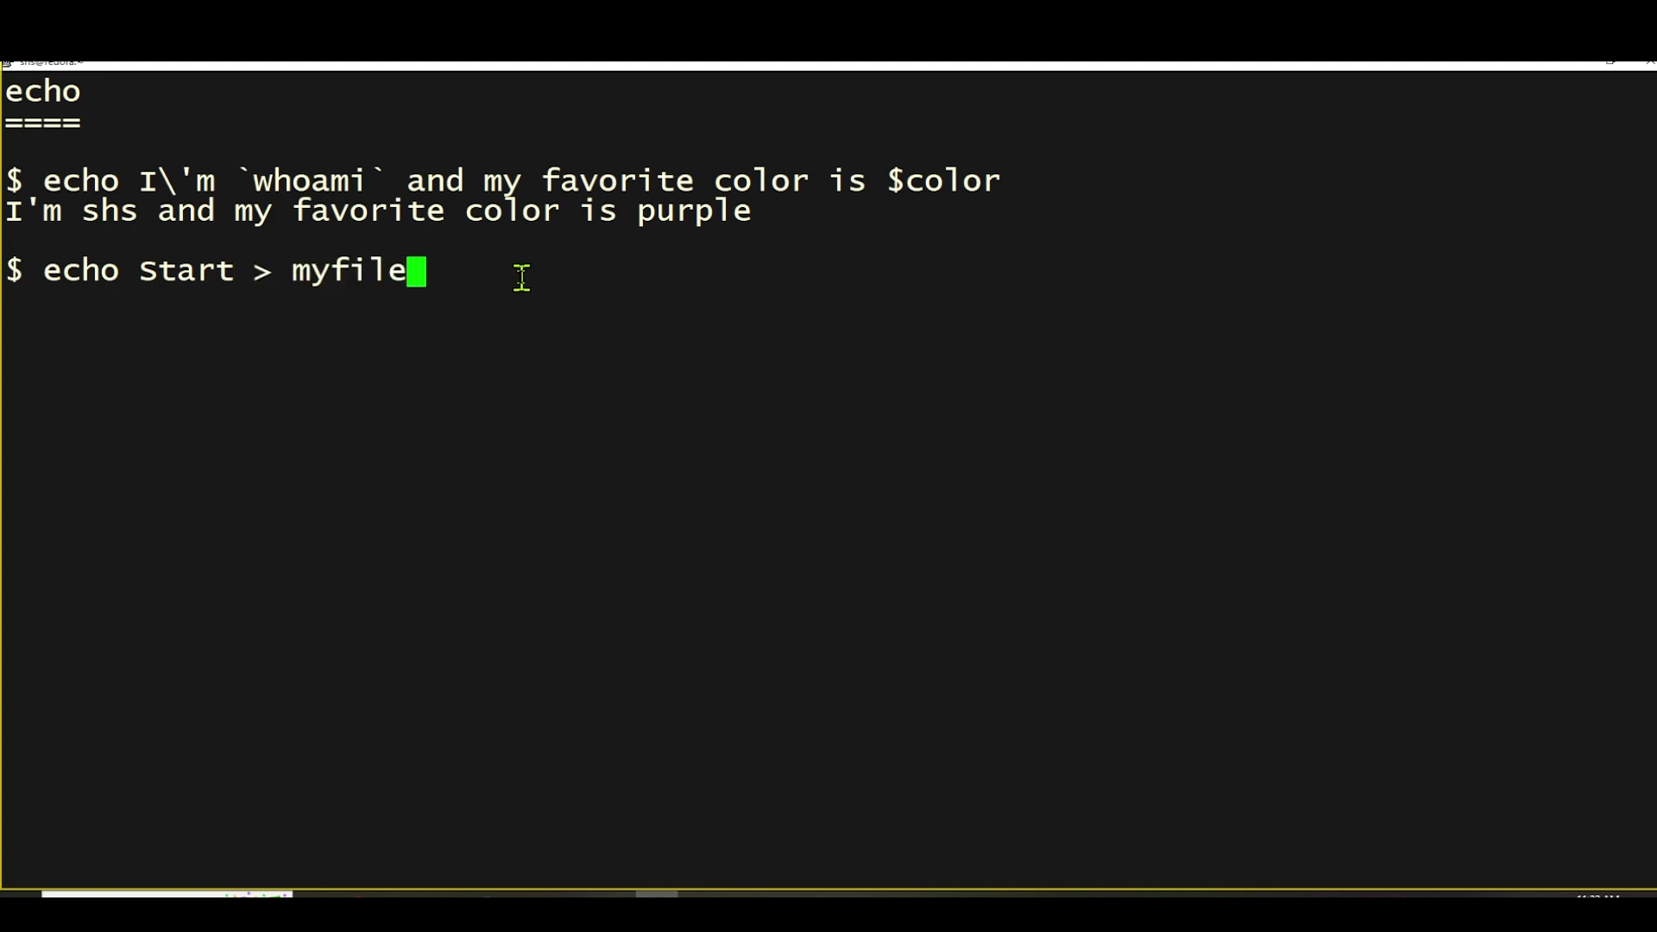
pyautogui.press('Return')
pyautogui.write('ls -l myfile')
# List myfile with ls -l and highlight its 6-byte size and the word Start.
pyautogui.press('Return')
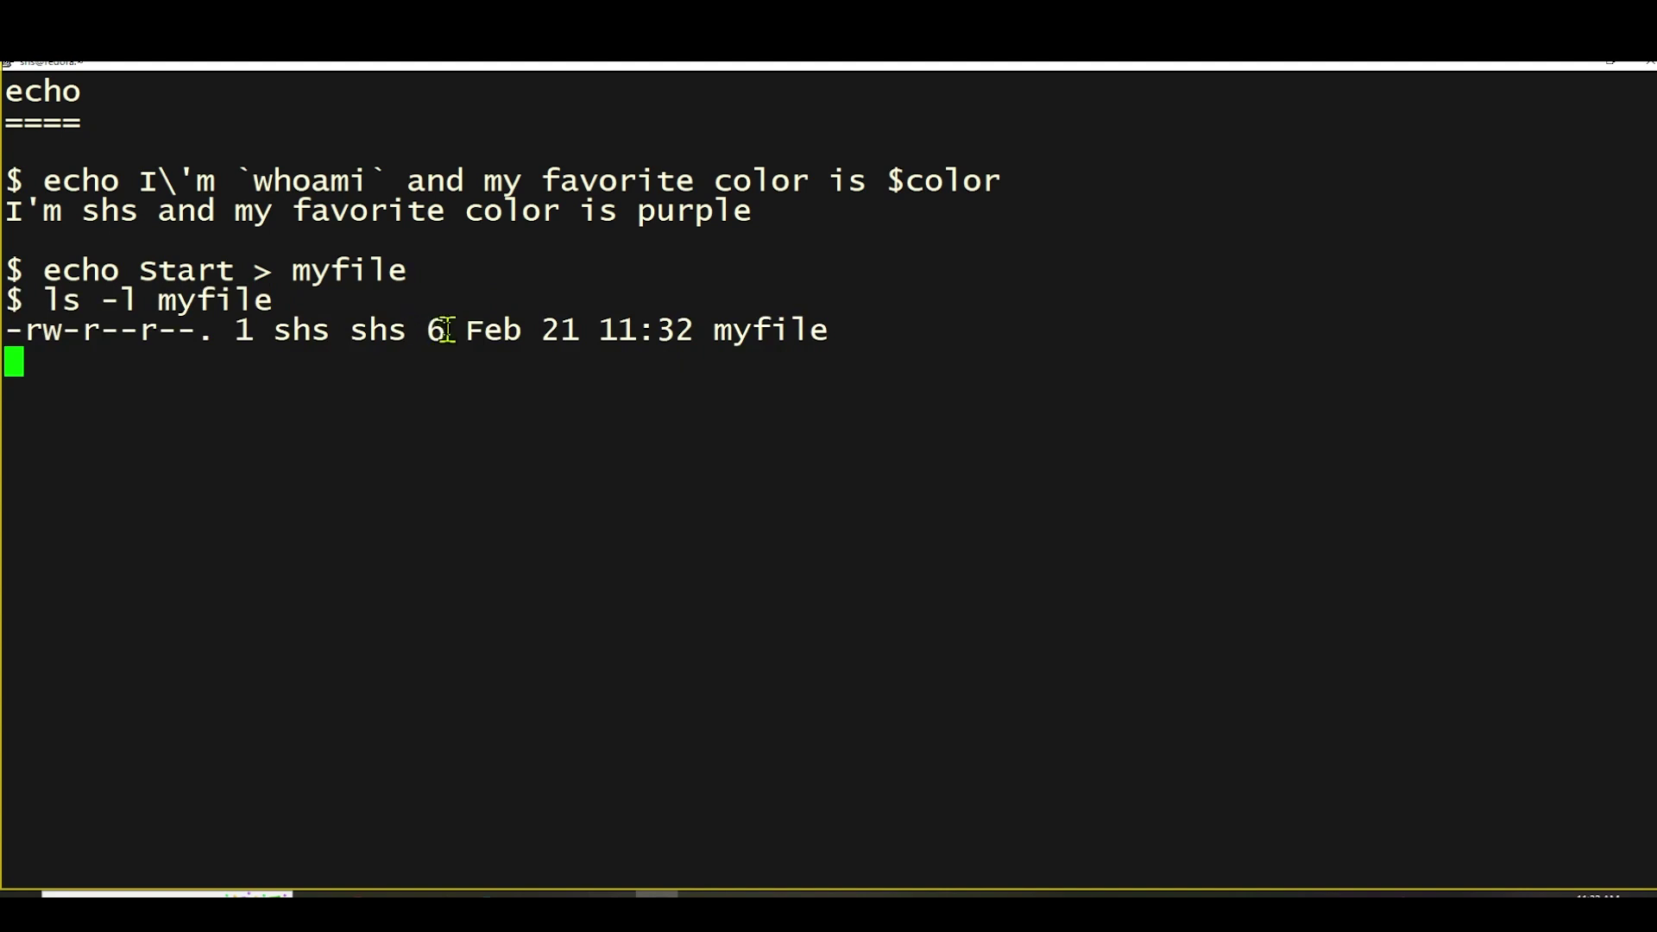
pyautogui.moveTo(453, 330); pyautogui.dragTo(433, 330)
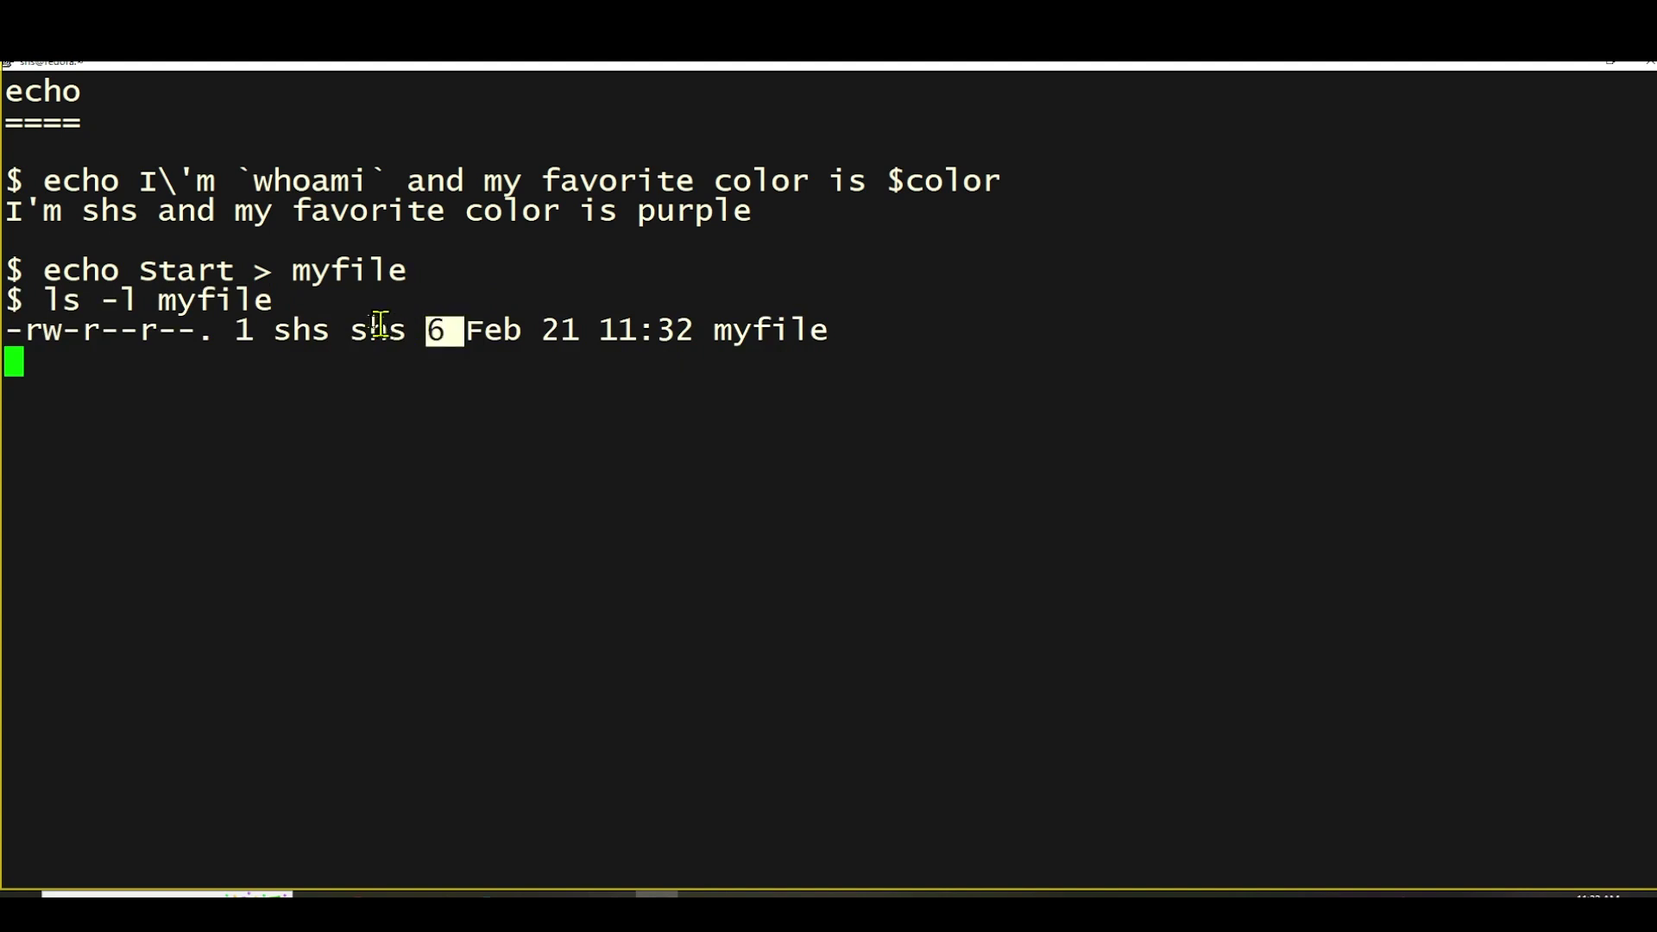
pyautogui.moveTo(138, 269); pyautogui.dragTo(249, 269)
pyautogui.click(433, 329)
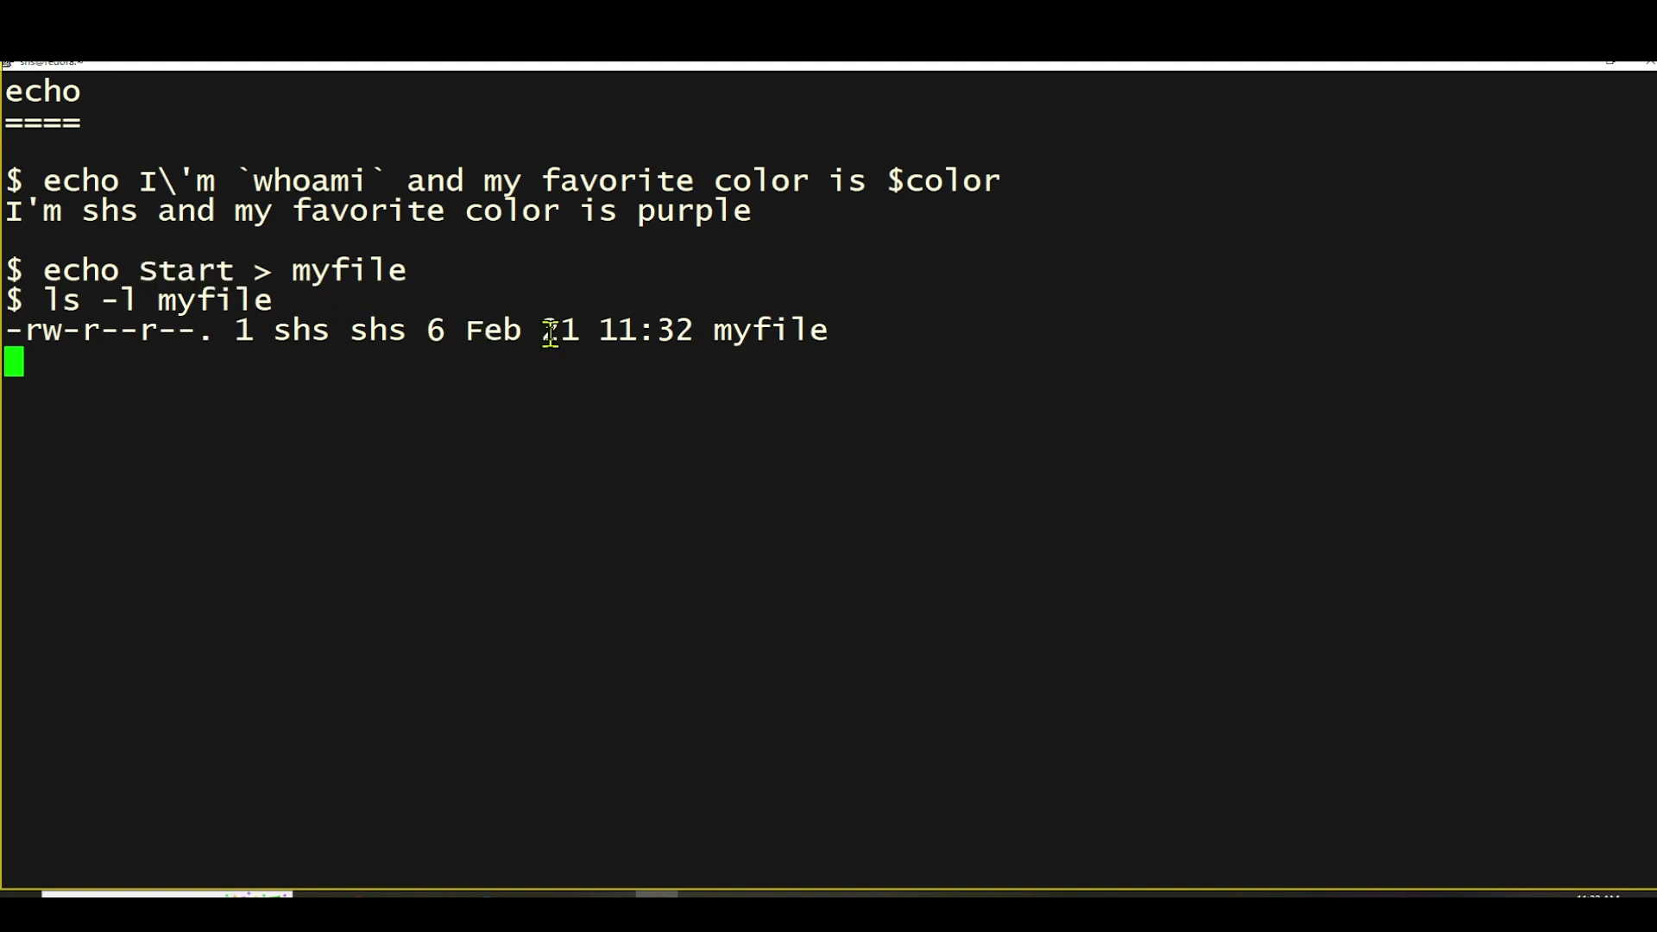
# Append "Continue" to myfile with the >> operator.
pyautogui.press('Return')
pyautogui.write('echo "Continue" >> myfile')
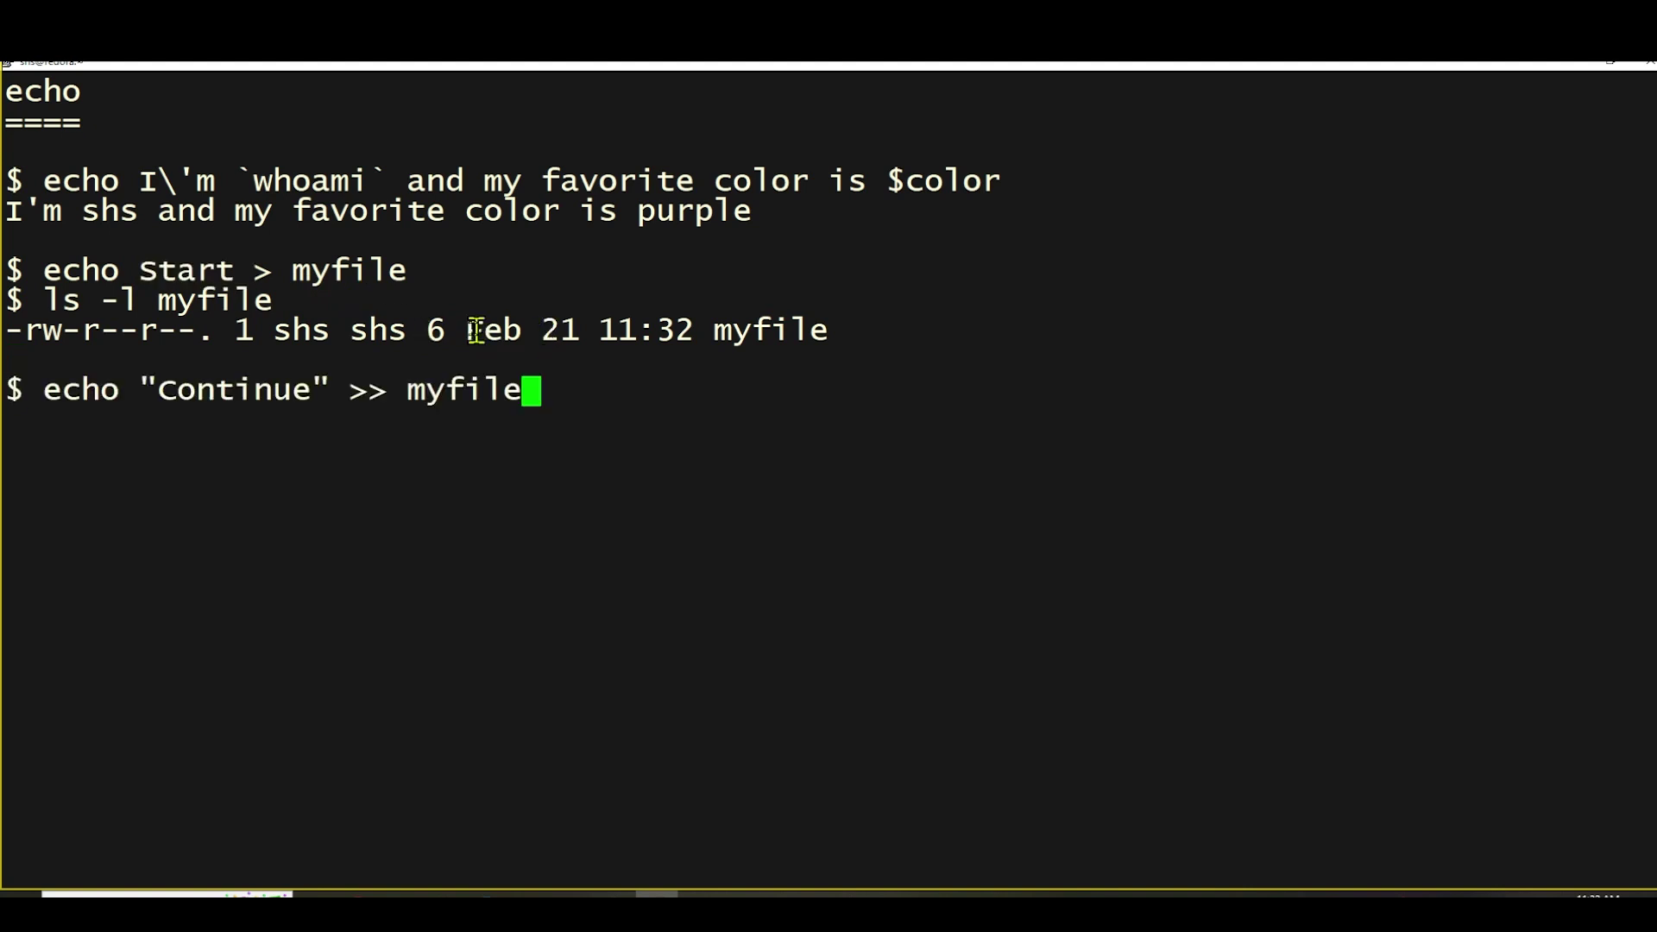
pyautogui.doubleClick(380, 390)
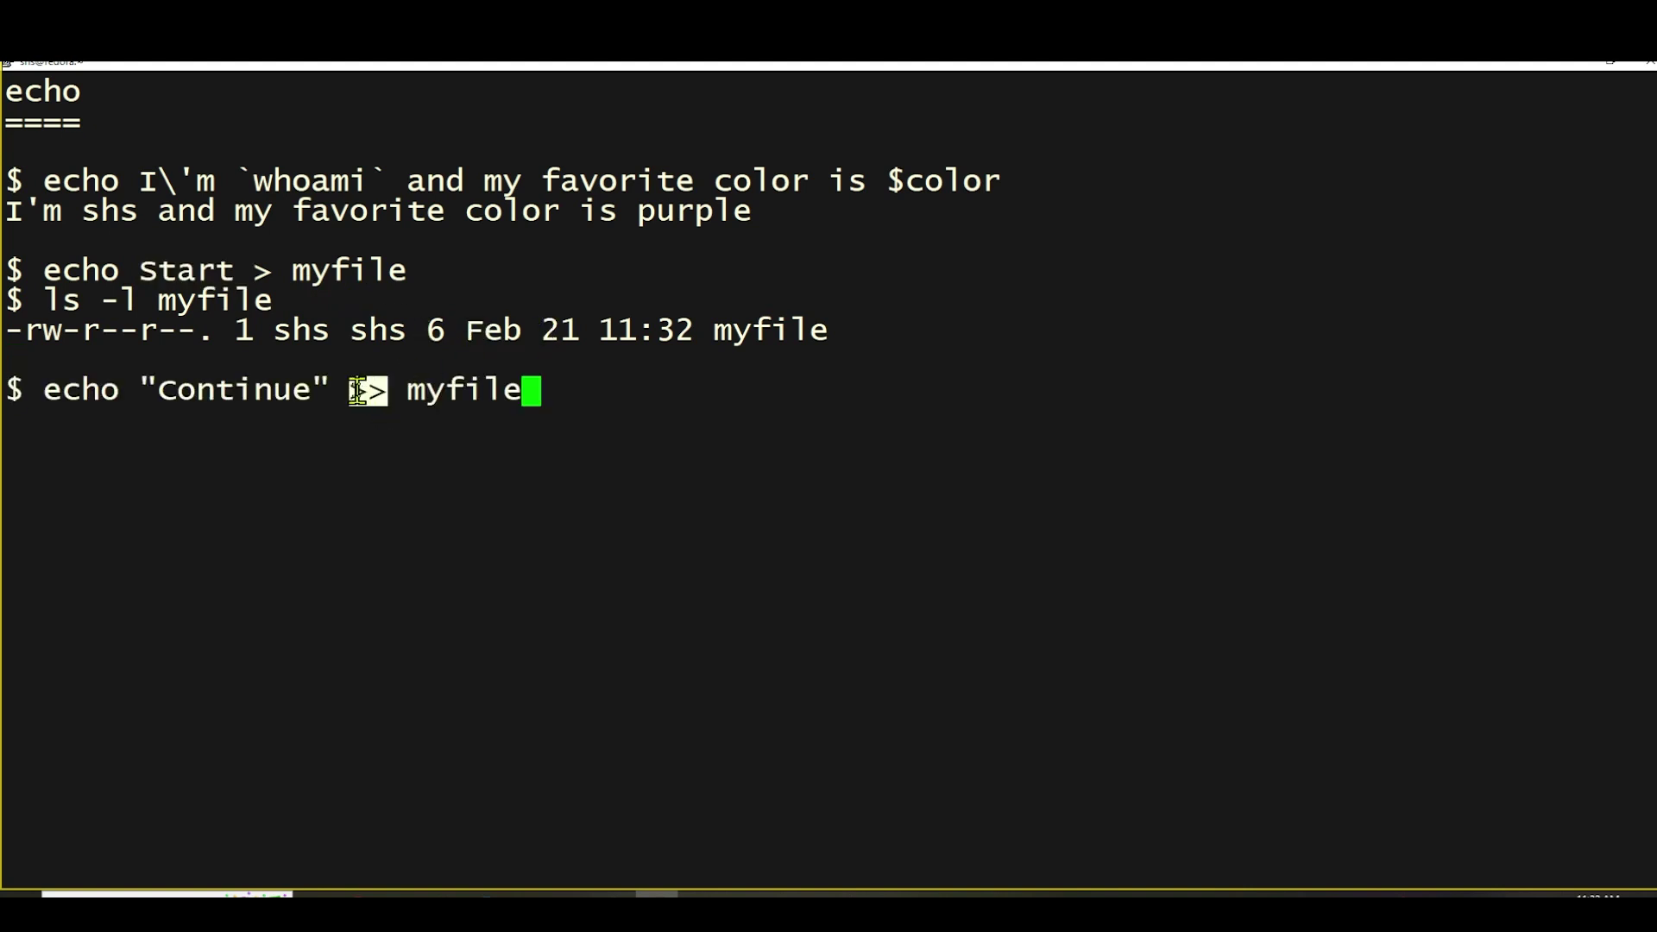
pyautogui.moveTo(159, 389); pyautogui.dragTo(303, 390)
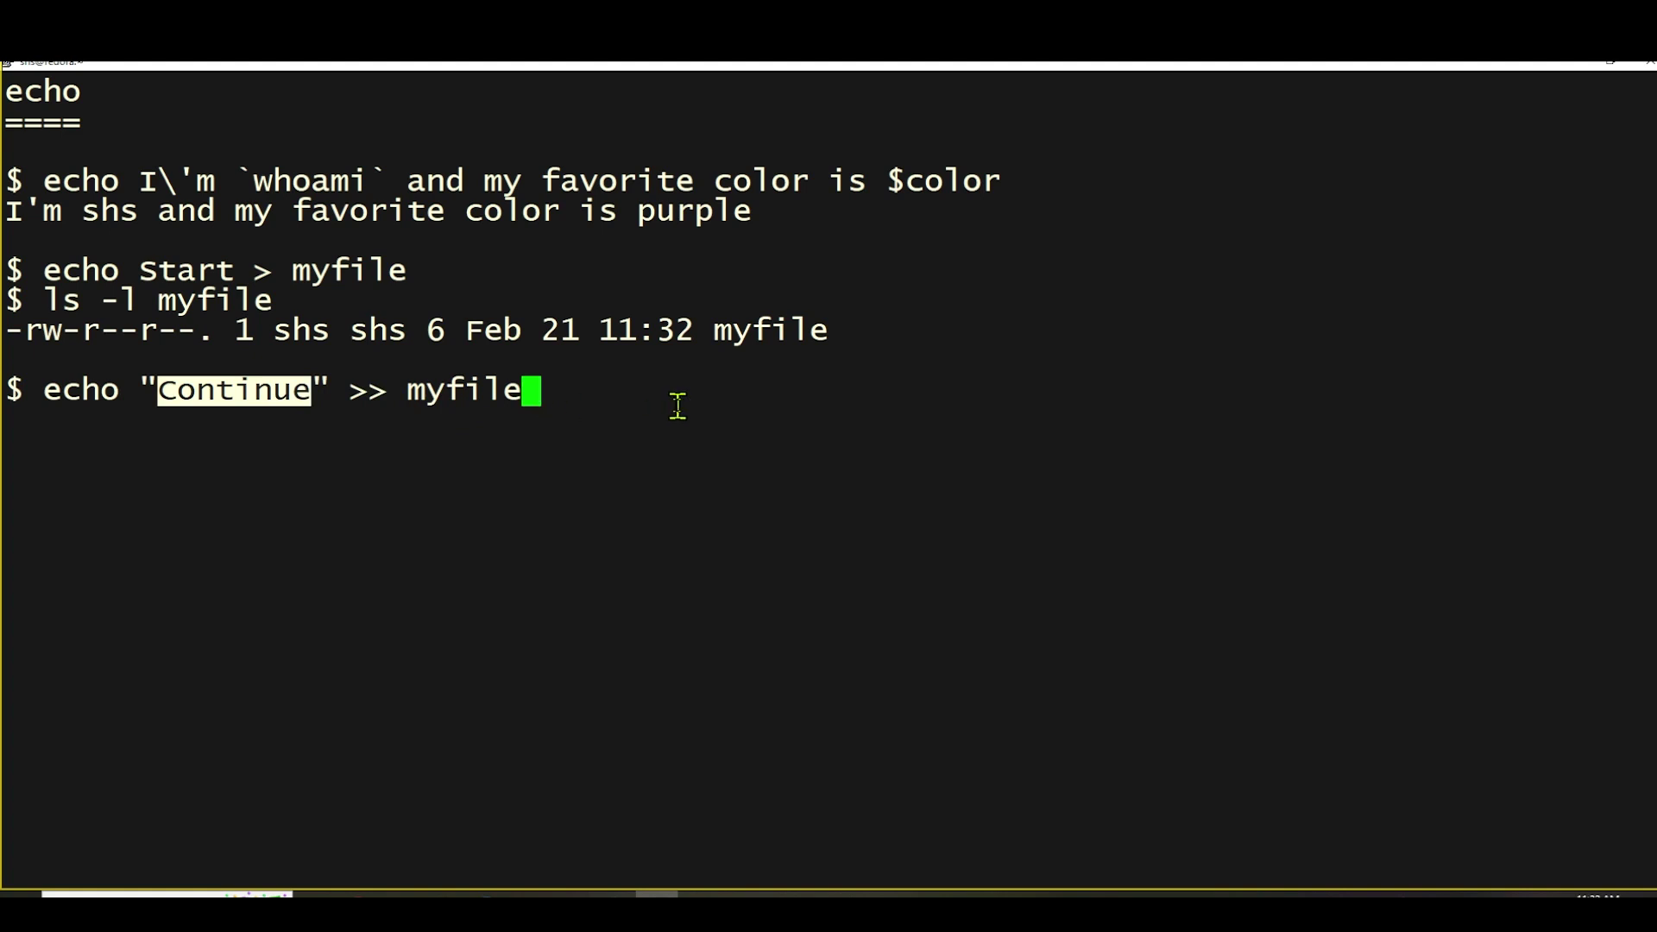
pyautogui.press('Return')
pyautogui.write('cat myfile')
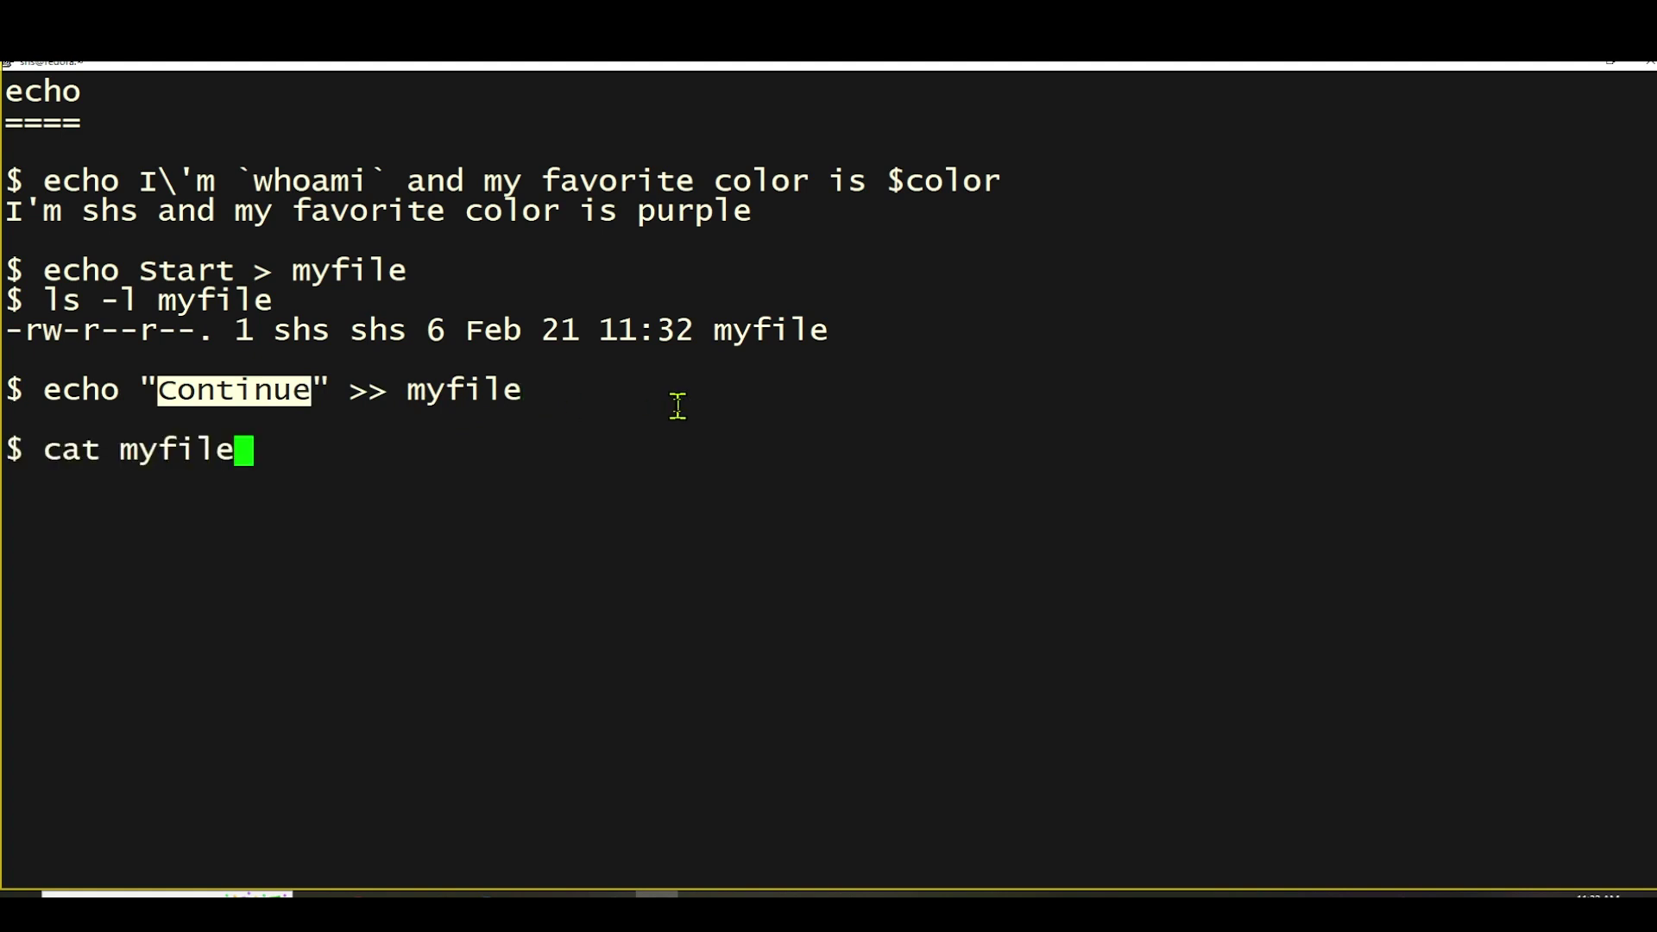
# Display myfile with cat, showing the Start and Continue lines.
pyautogui.press('Return')
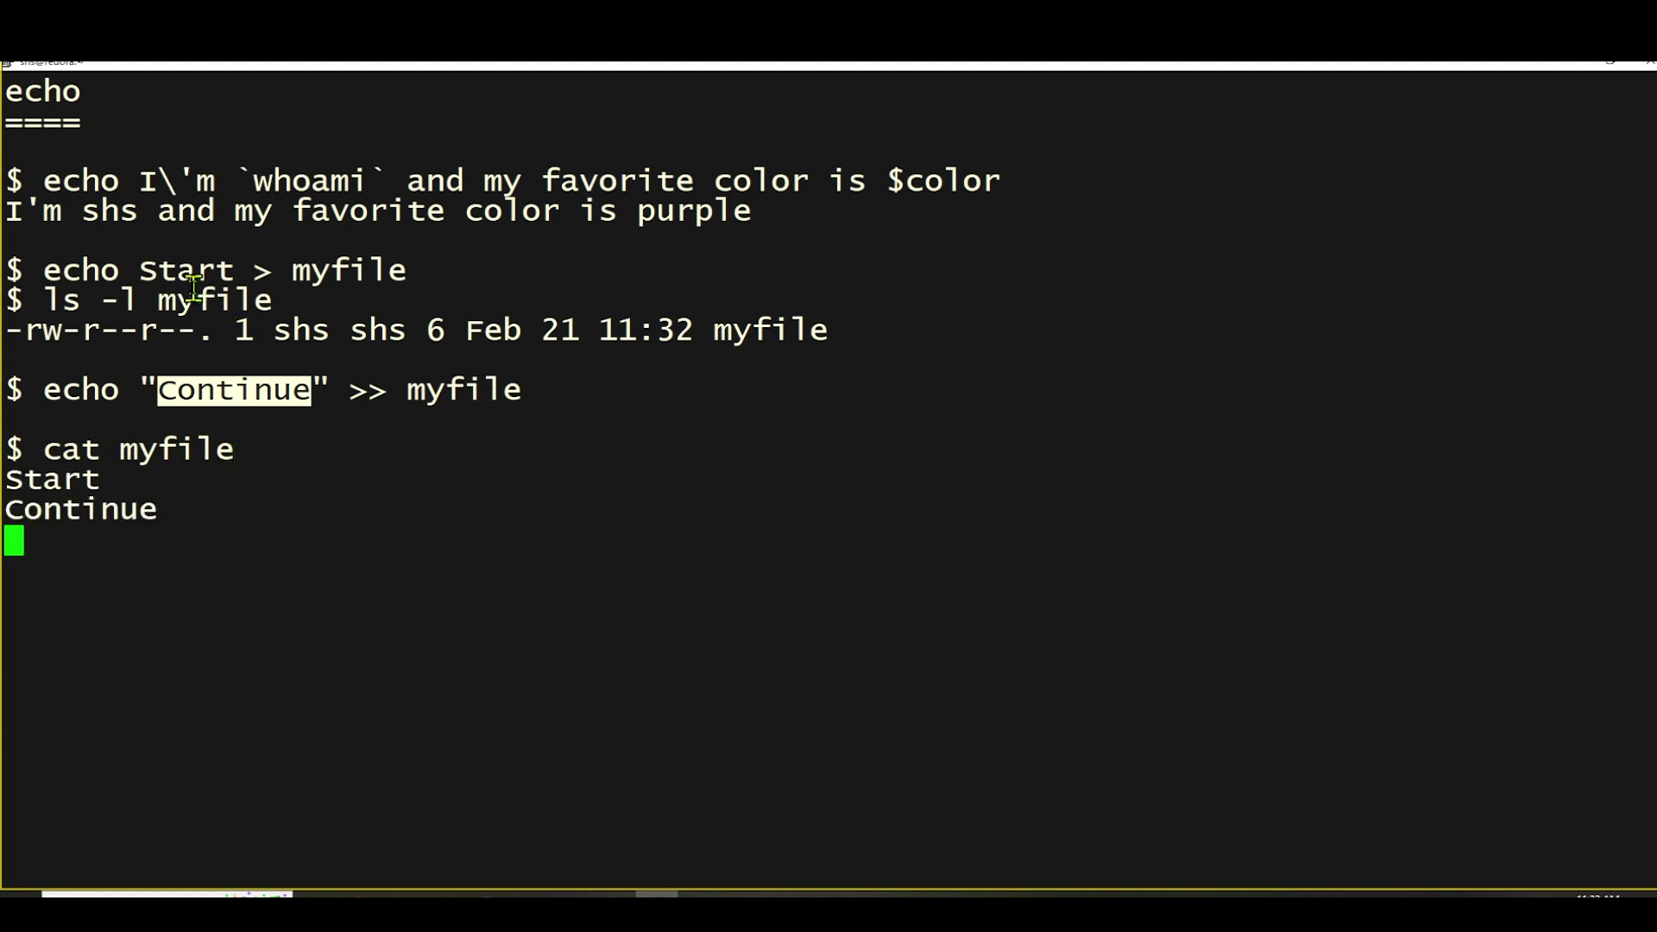
pyautogui.moveTo(139, 265); pyautogui.dragTo(246, 269)
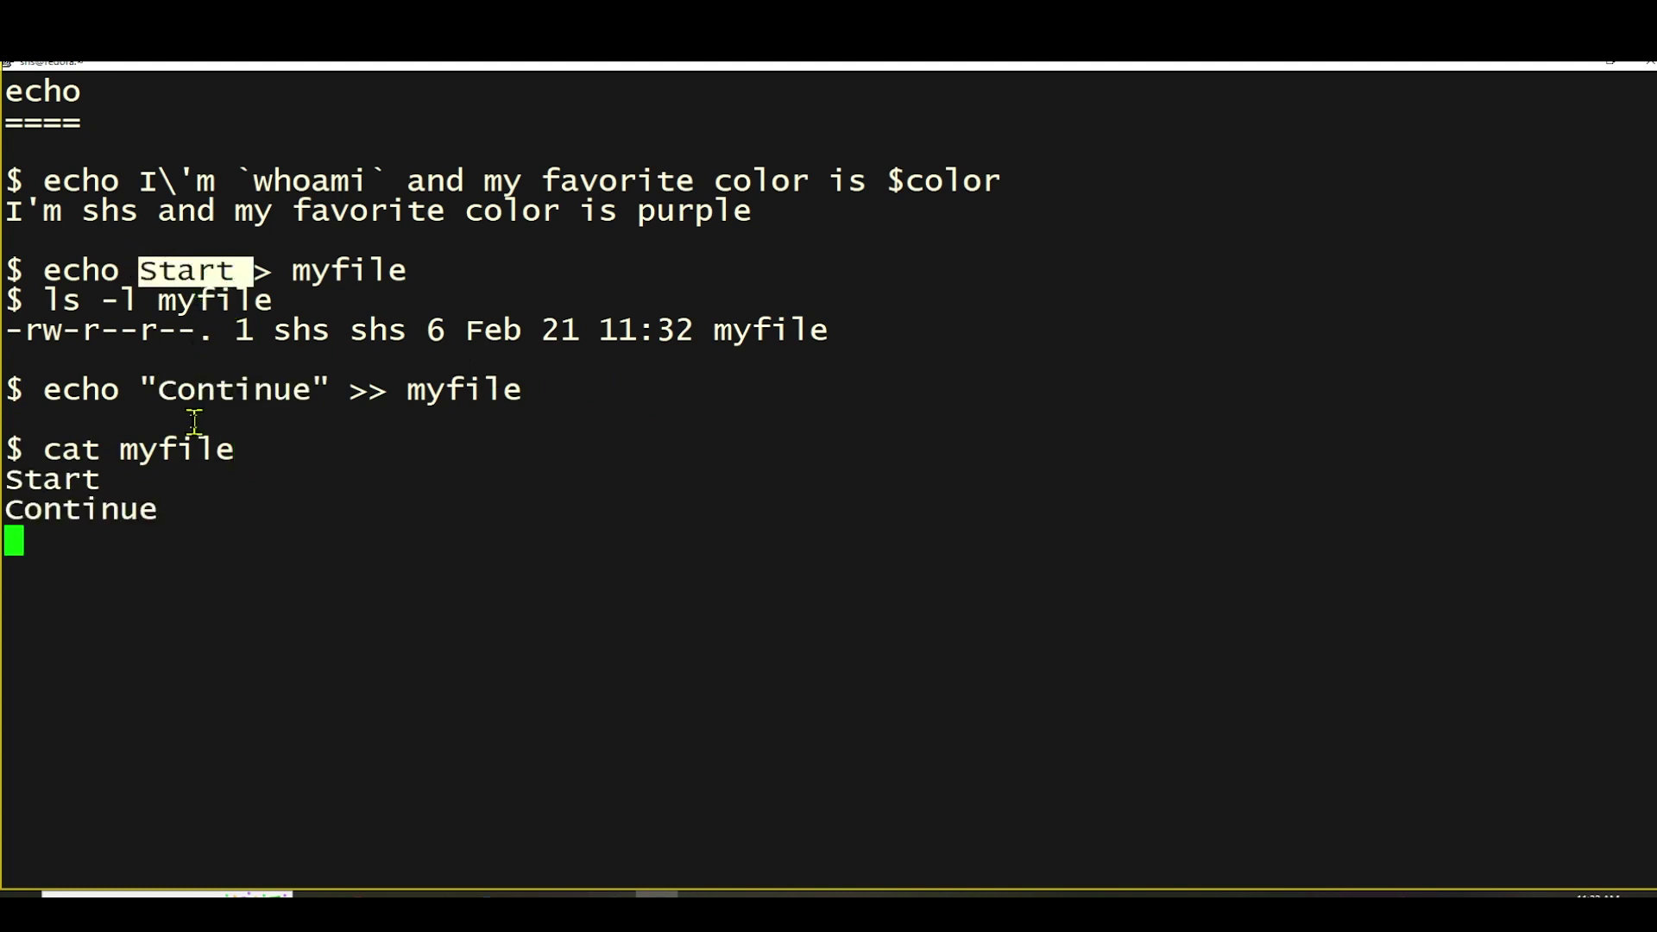
pyautogui.click(171, 389)
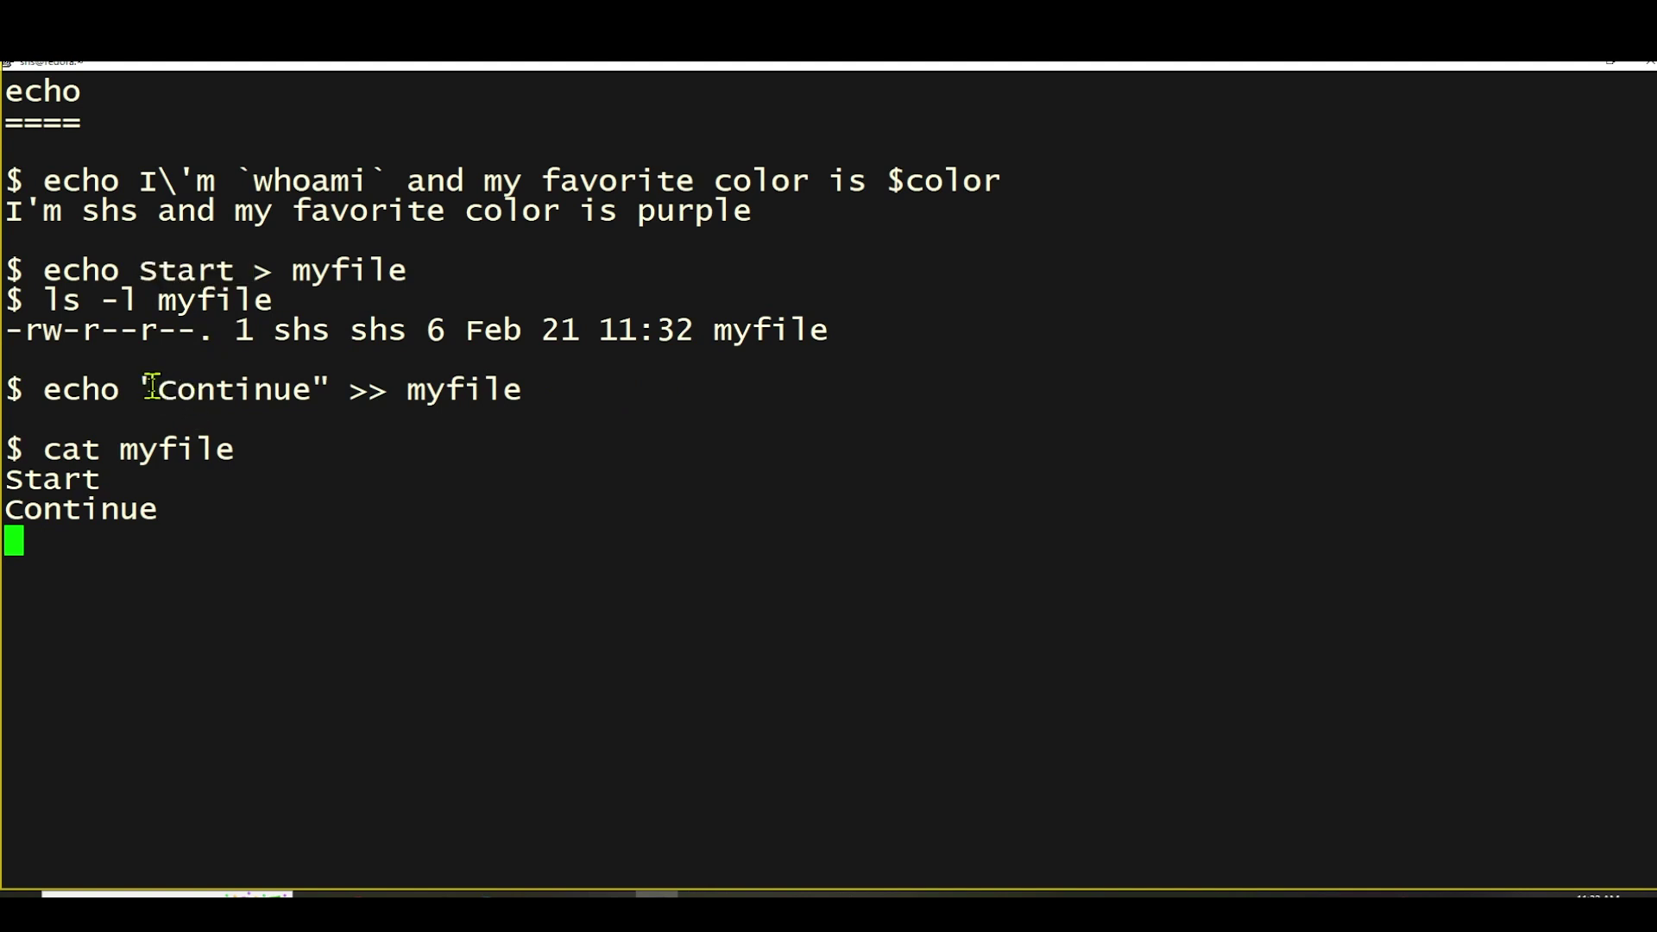
pyautogui.moveTo(155, 388); pyautogui.dragTo(367, 412)
pyautogui.click(366, 412)
pyautogui.press('Return')
pyautogui.write('echo -e "The\\necho\\ncan\\neven\\ndo\\nthis!"')
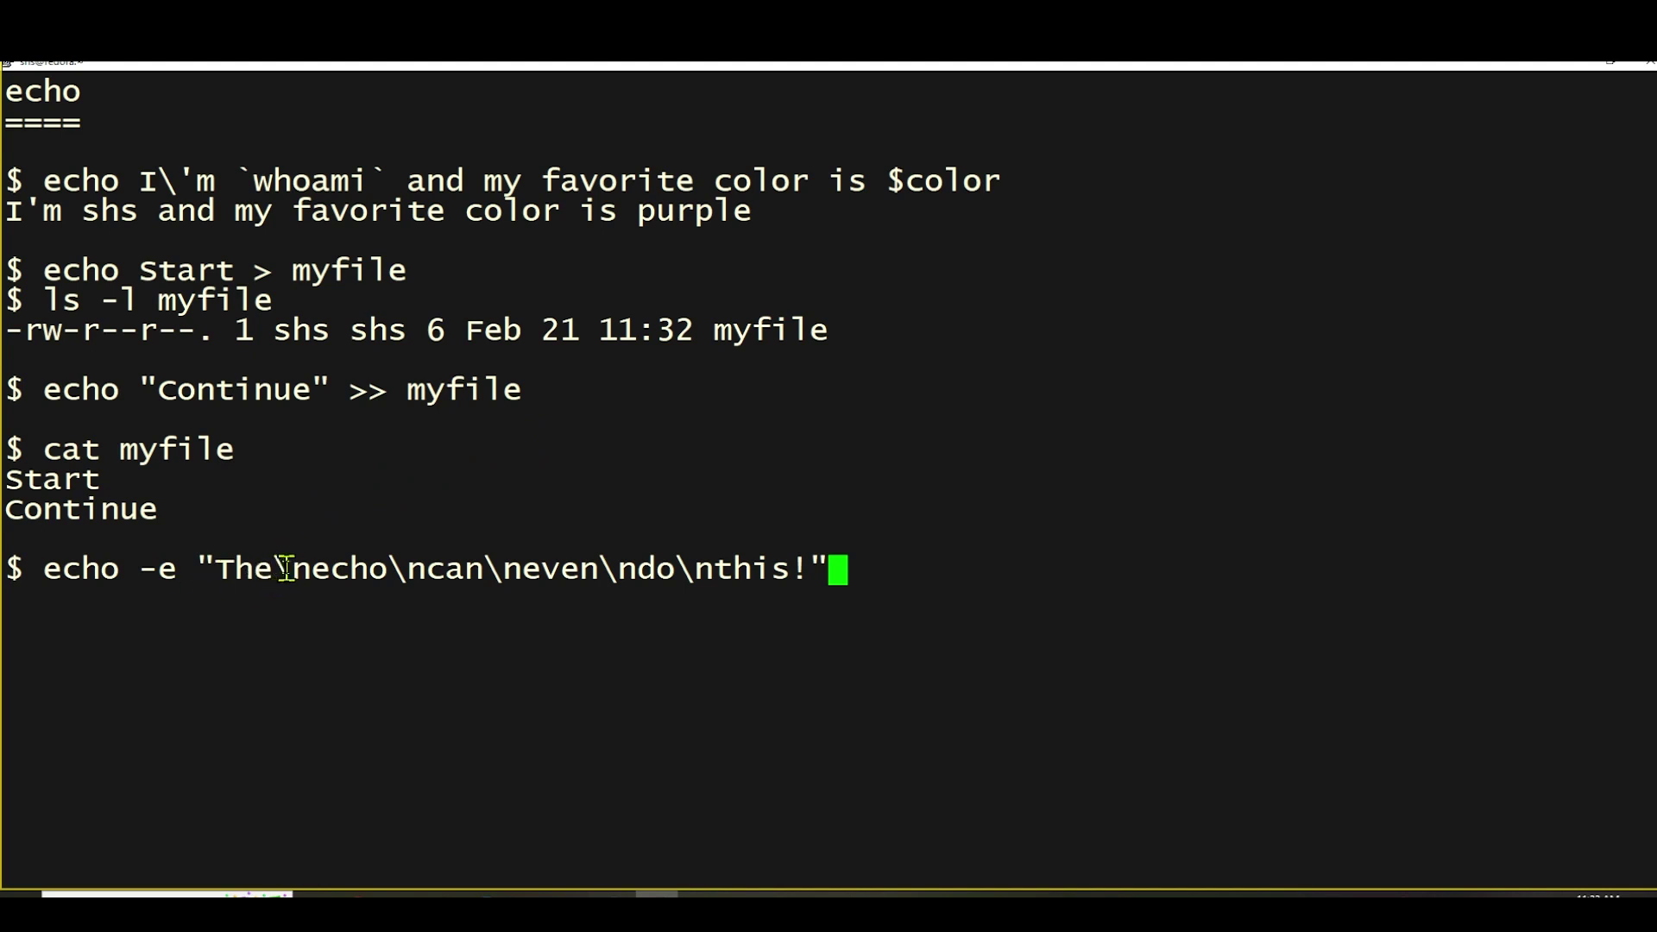
# Run echo -e with \n escapes, one word per line, then the \v version with staggered words.
pyautogui.moveTo(275, 570); pyautogui.dragTo(425, 571)
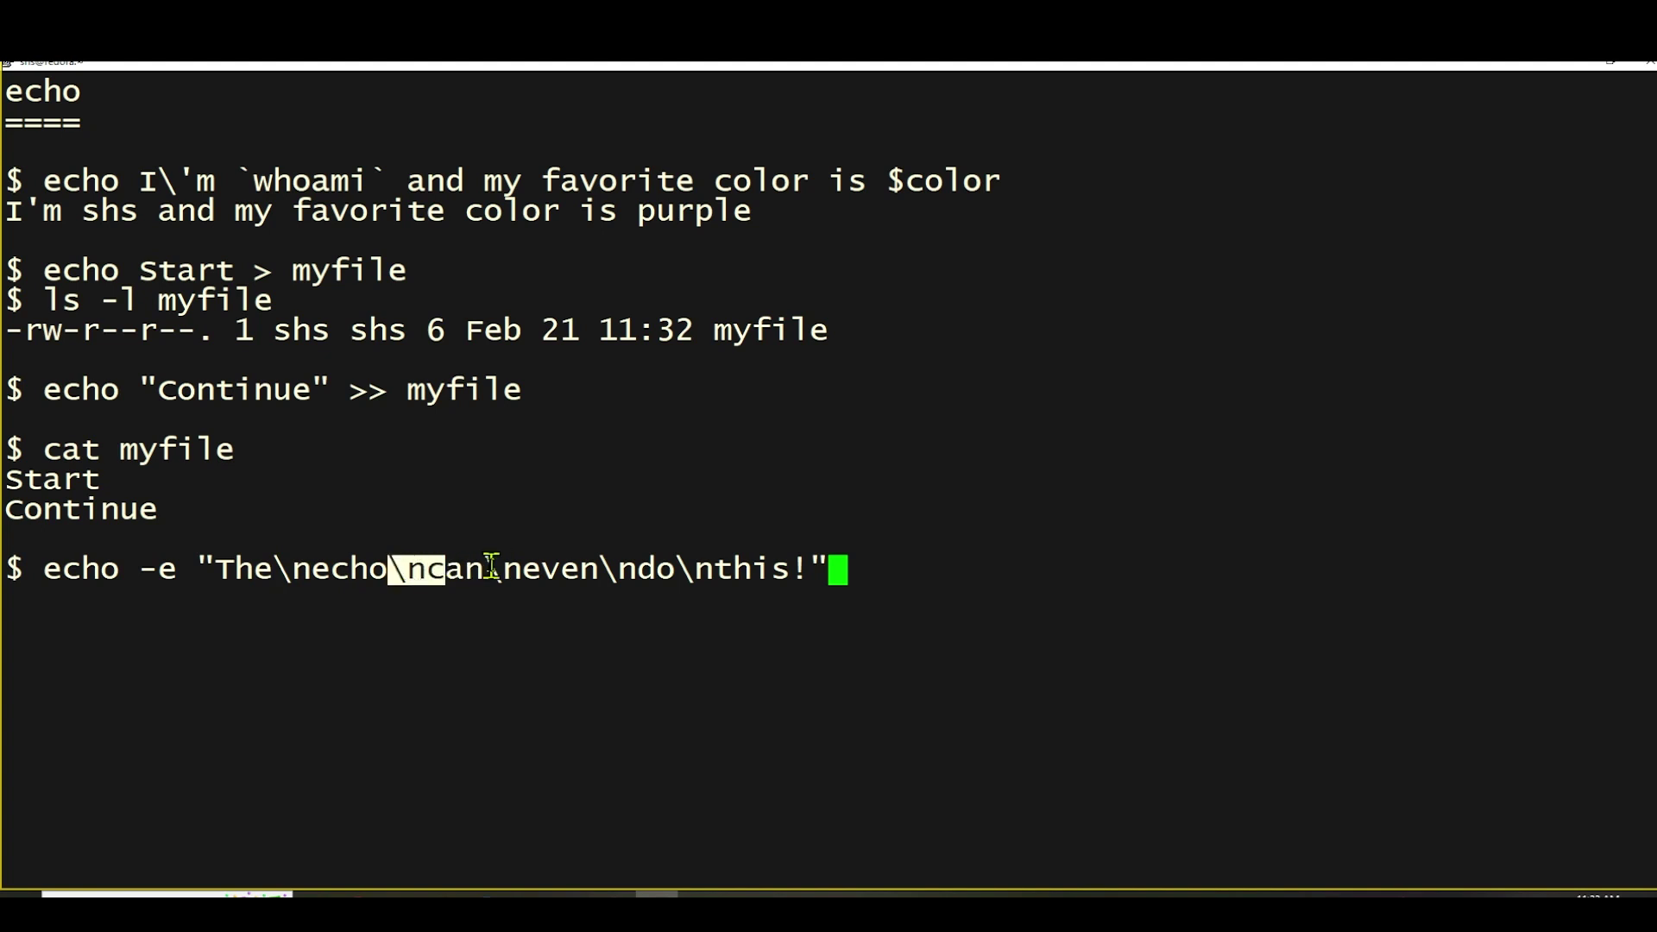
pyautogui.moveTo(486, 570); pyautogui.dragTo(511, 569)
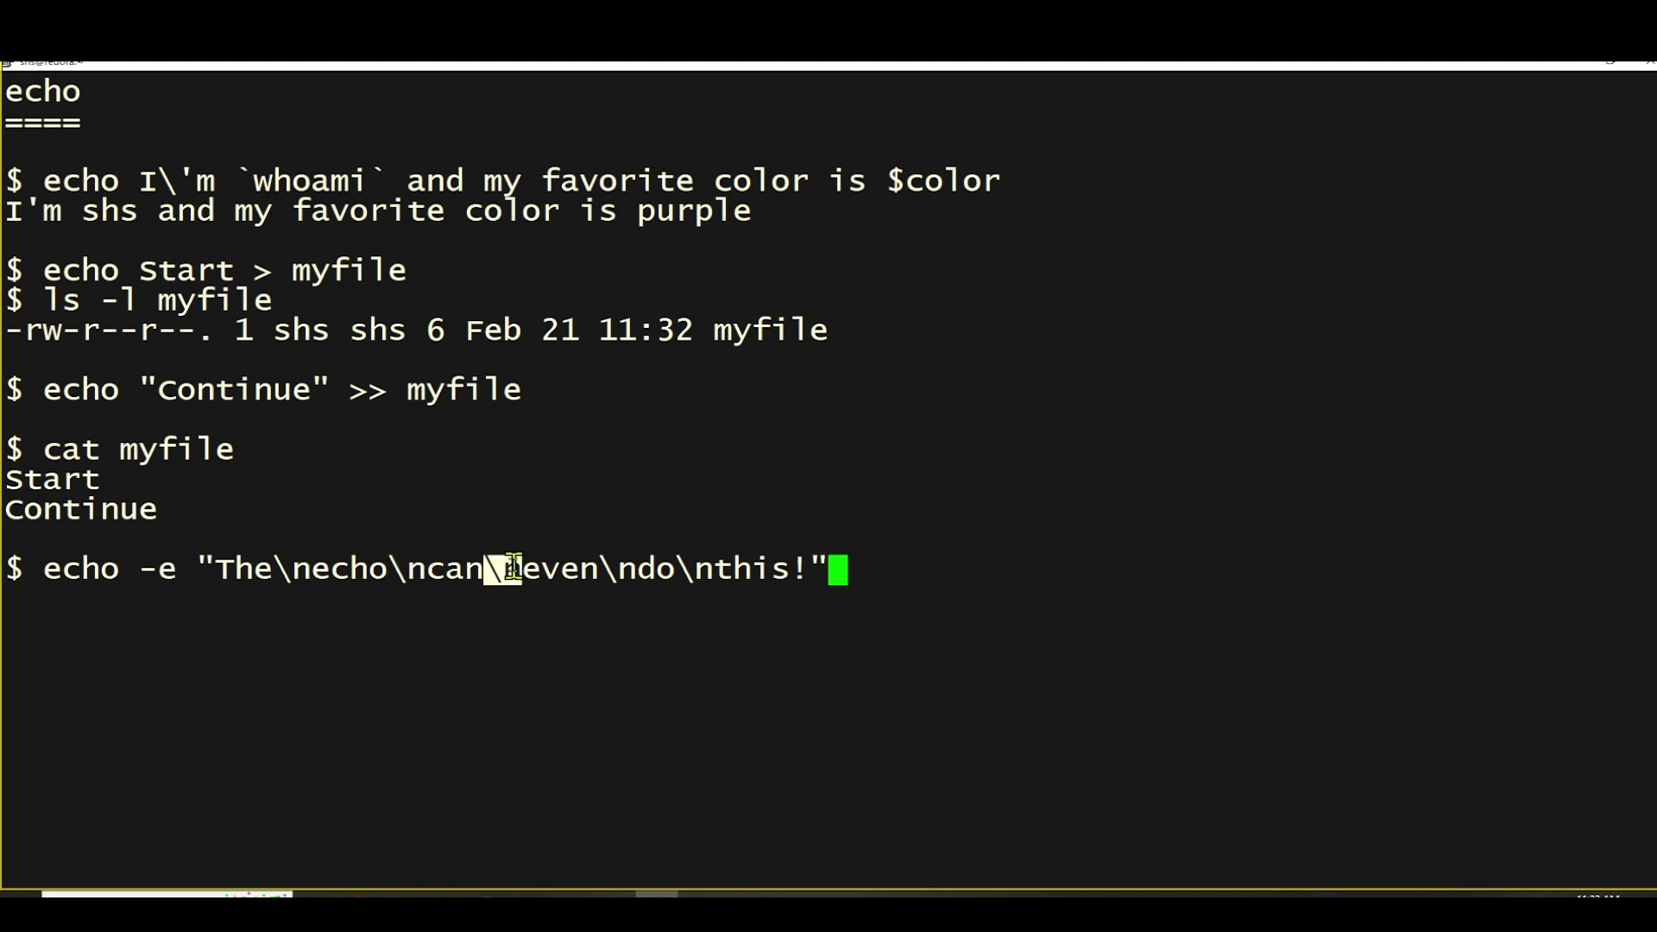
pyautogui.press('Return')
pyautogui.write('echo -e "The\\vecho\\vcan\\veven\\vdo\\vthis!"')
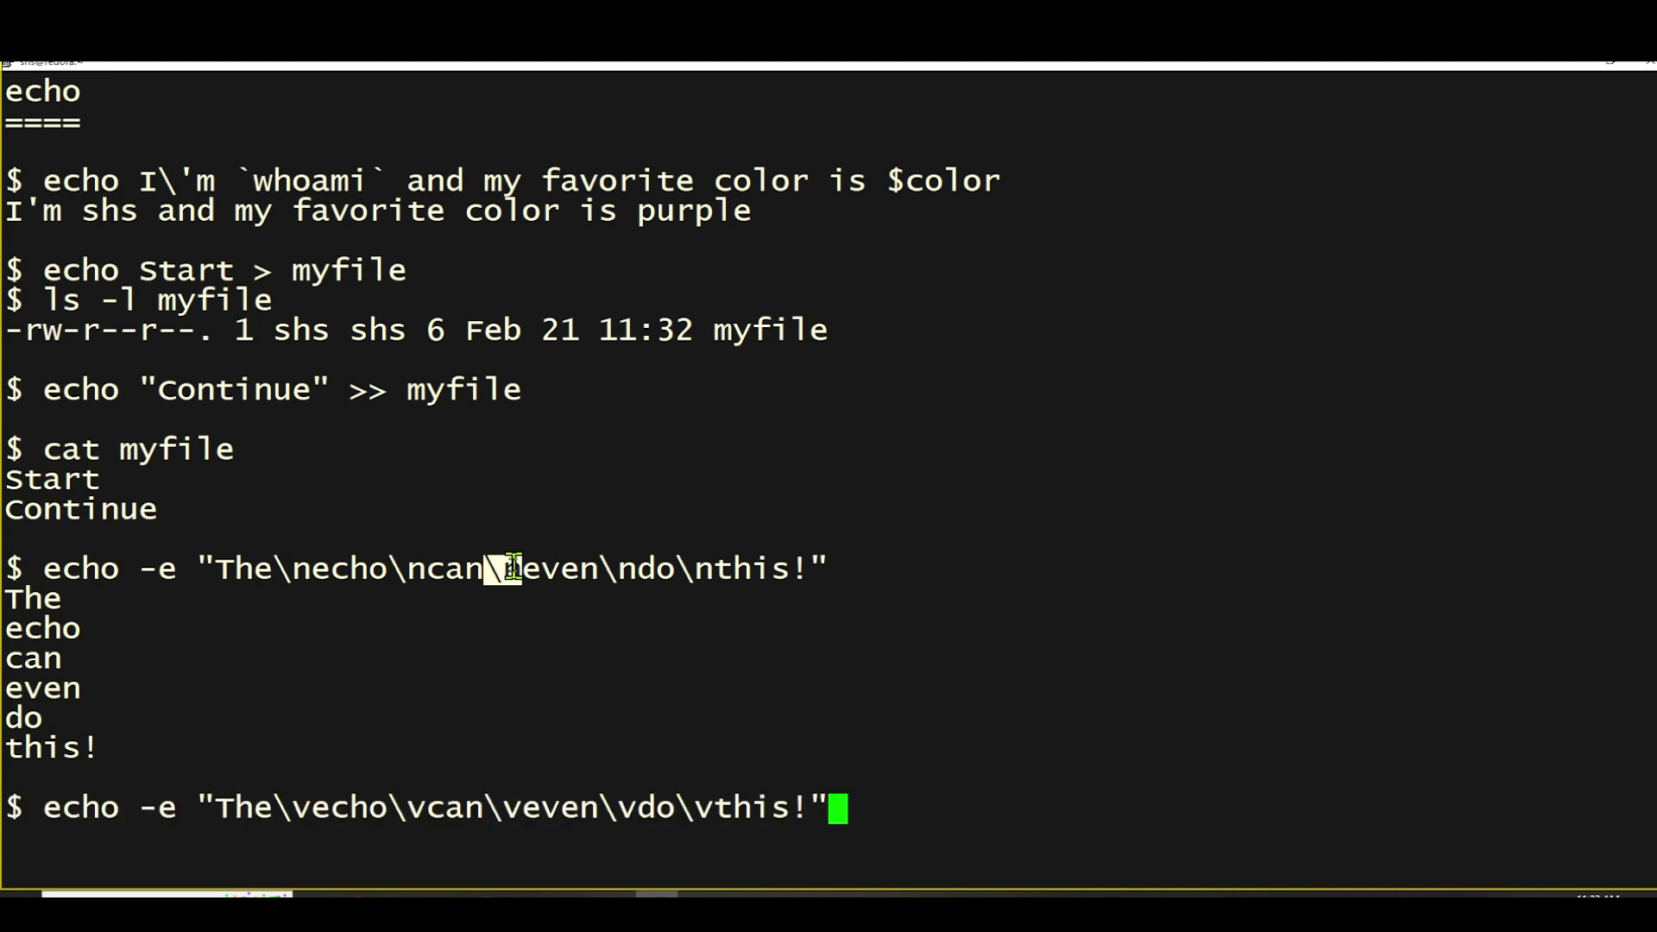
pyautogui.press('Return')
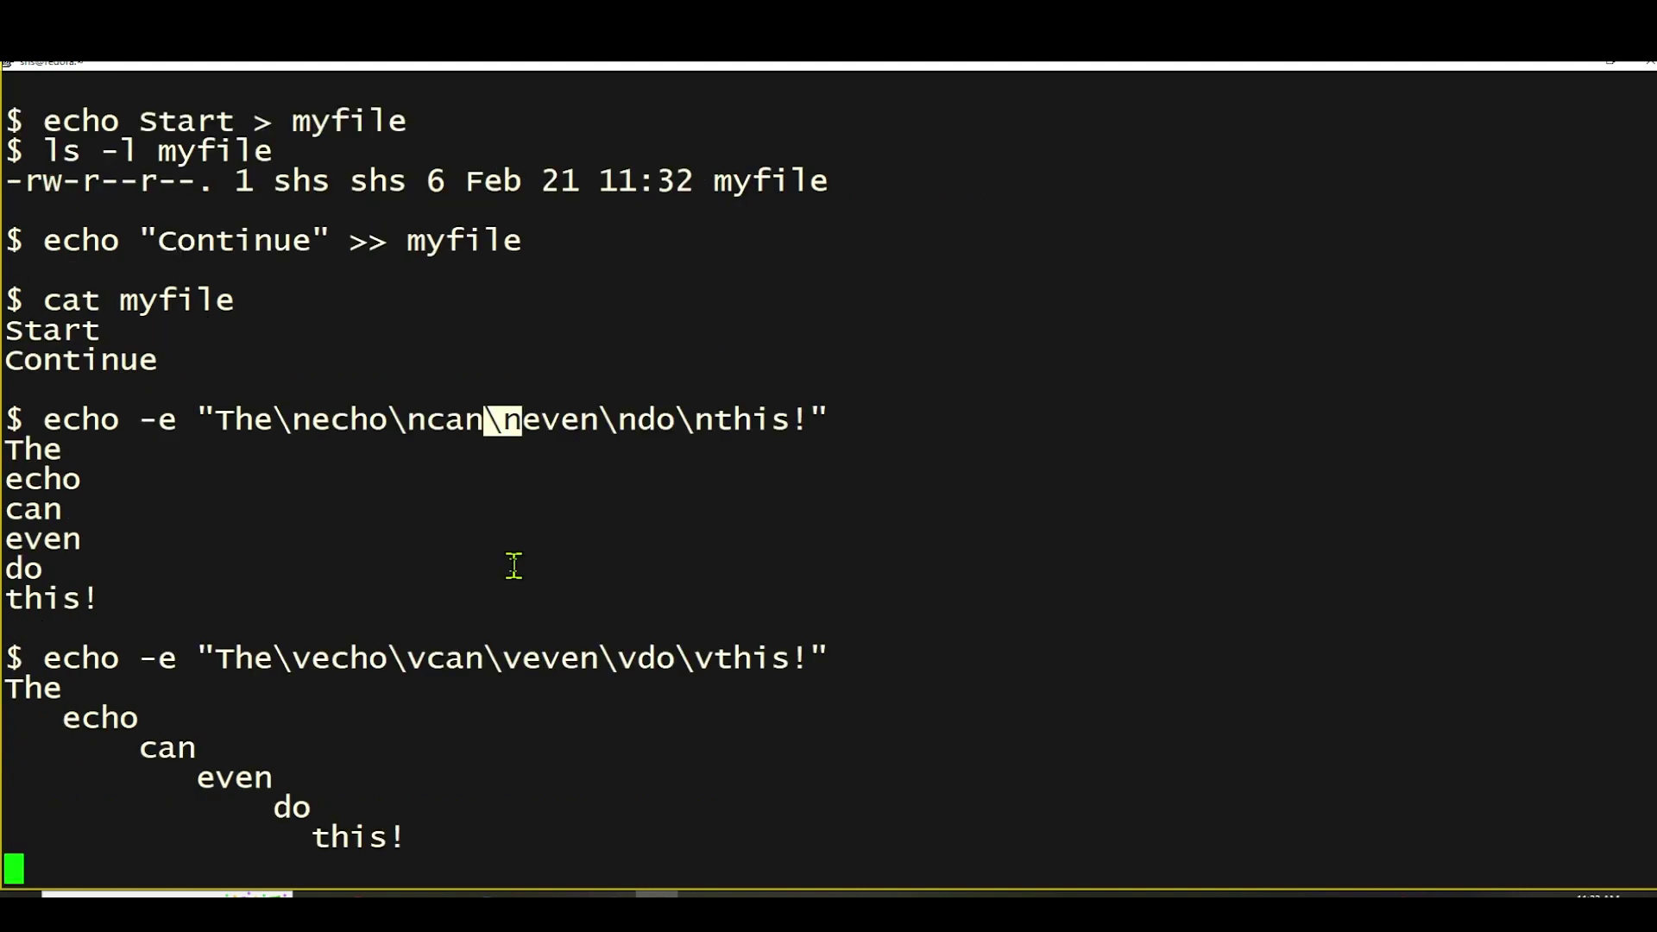